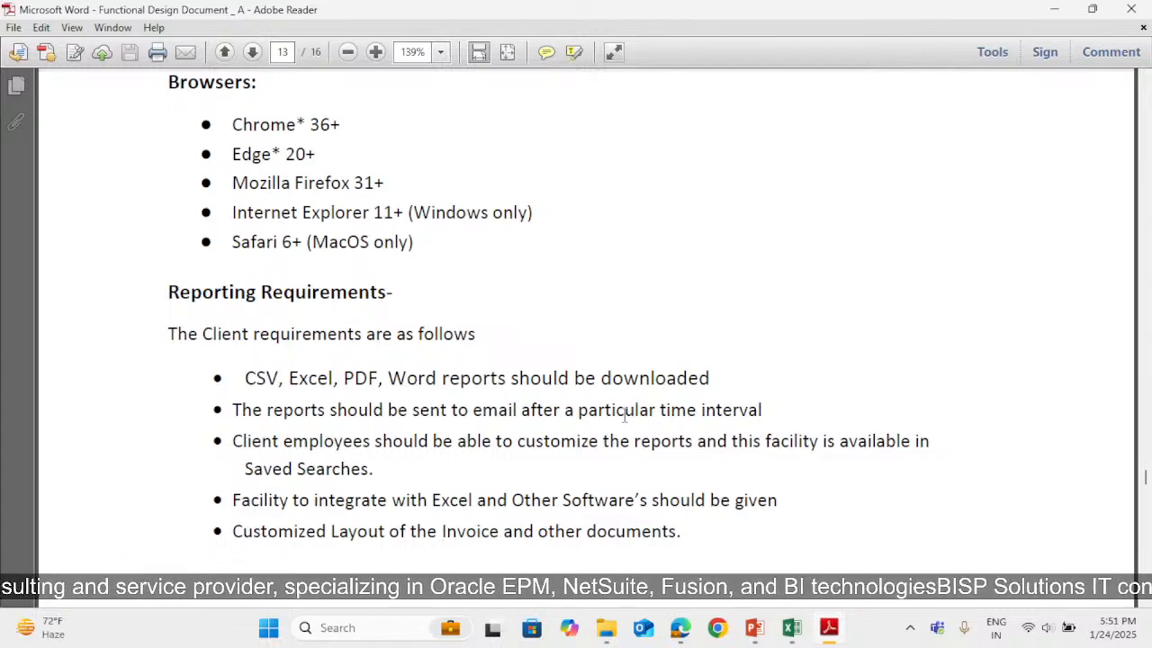
Step: Read the Functional Design Document from Reporting Requirements through Integration Requirement to the closing Contact Us section
scroll(625, 414, down, 2)
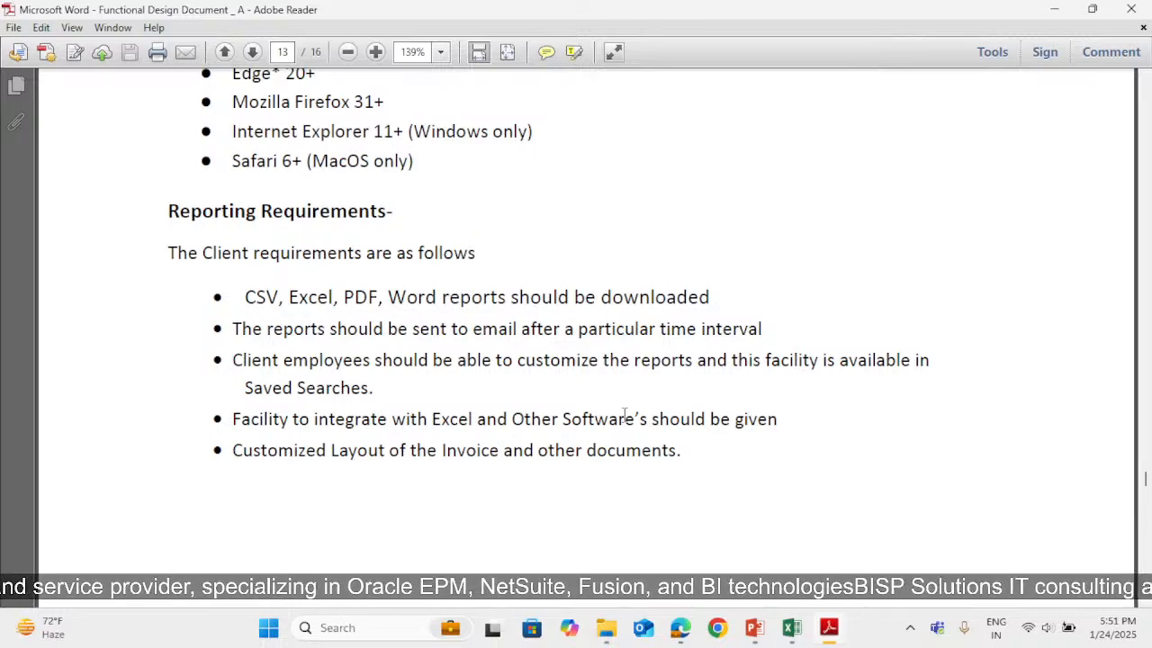
scroll(624, 413, down, 3)
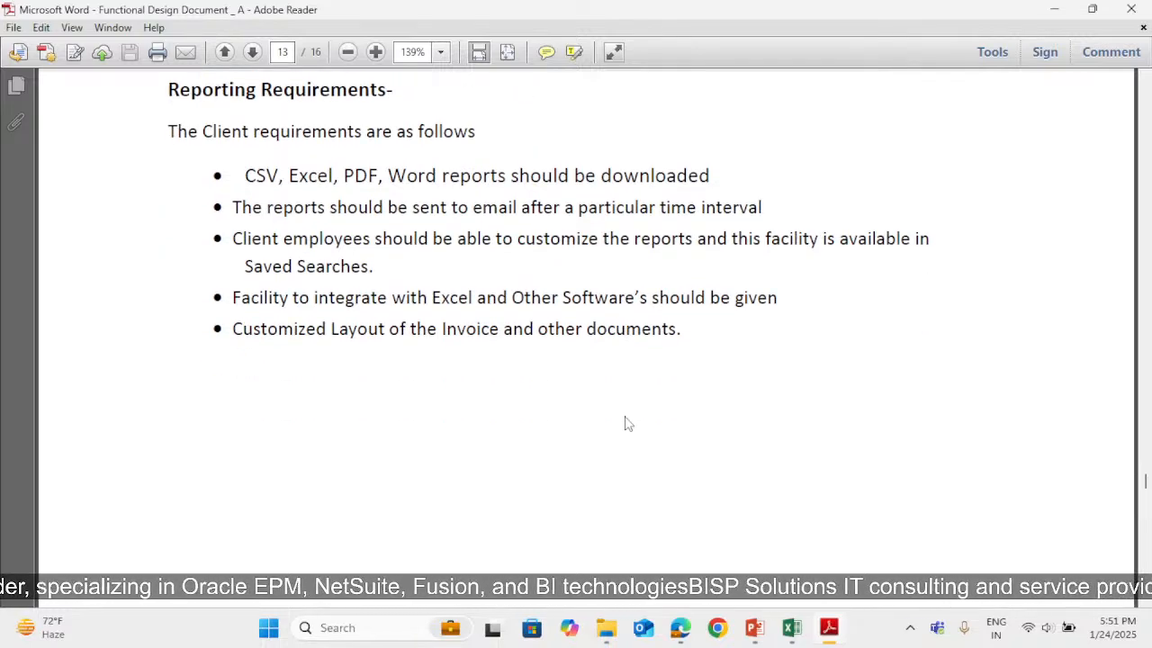
scroll(628, 423, down, 15)
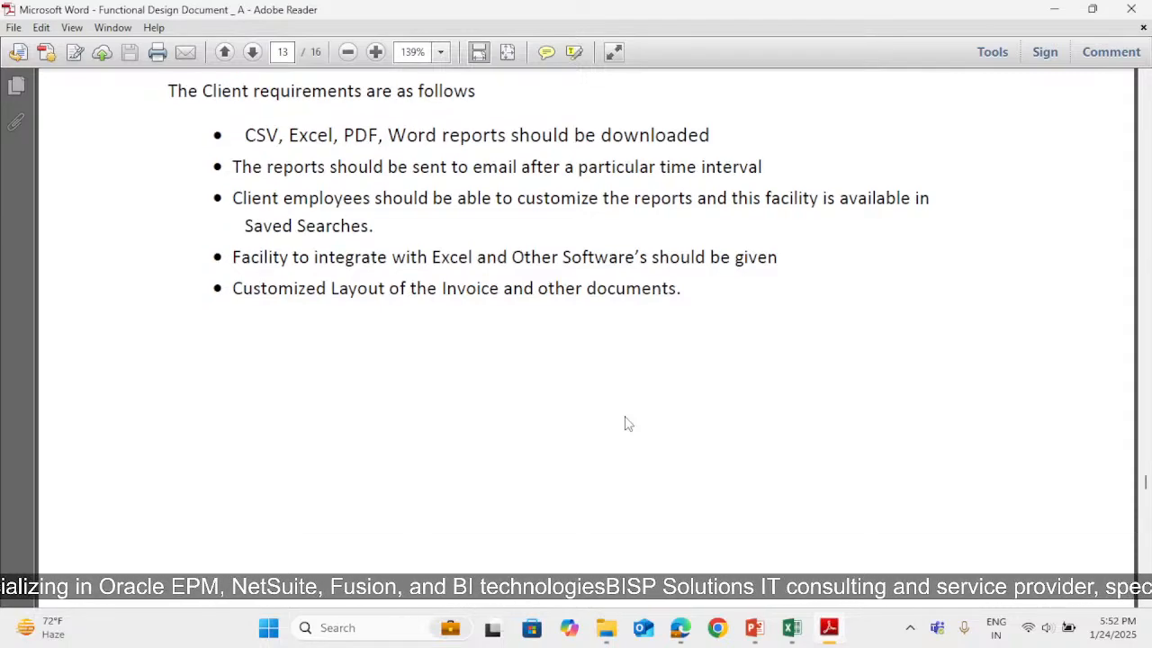
scroll(628, 423, down, 6)
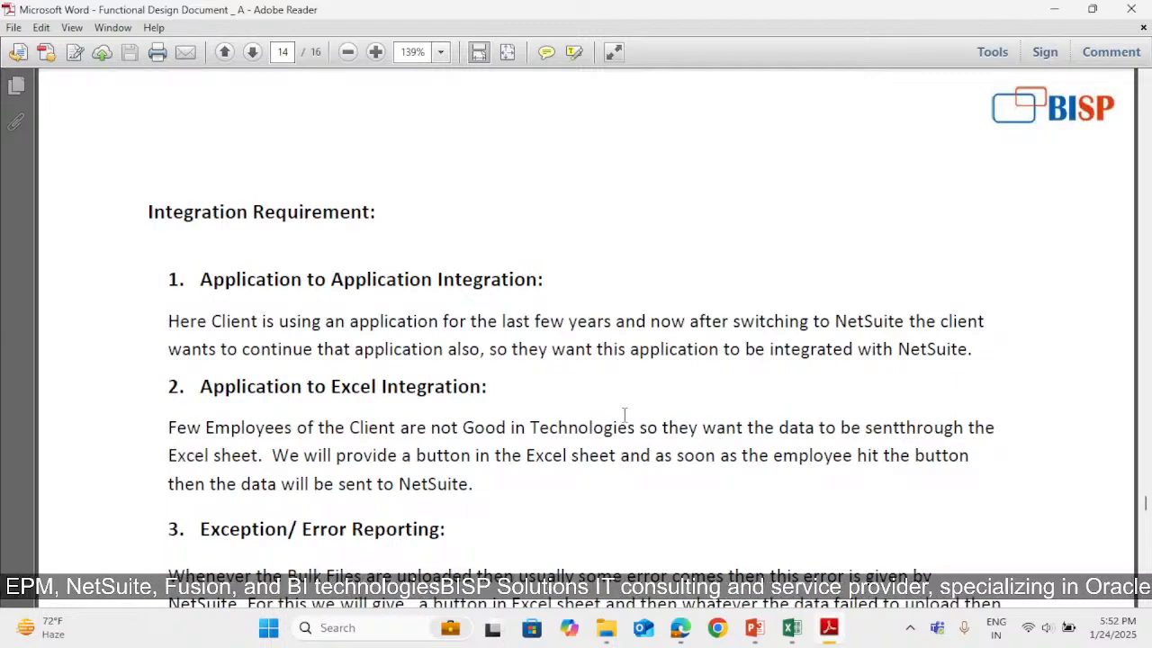
scroll(624, 414, down, 3)
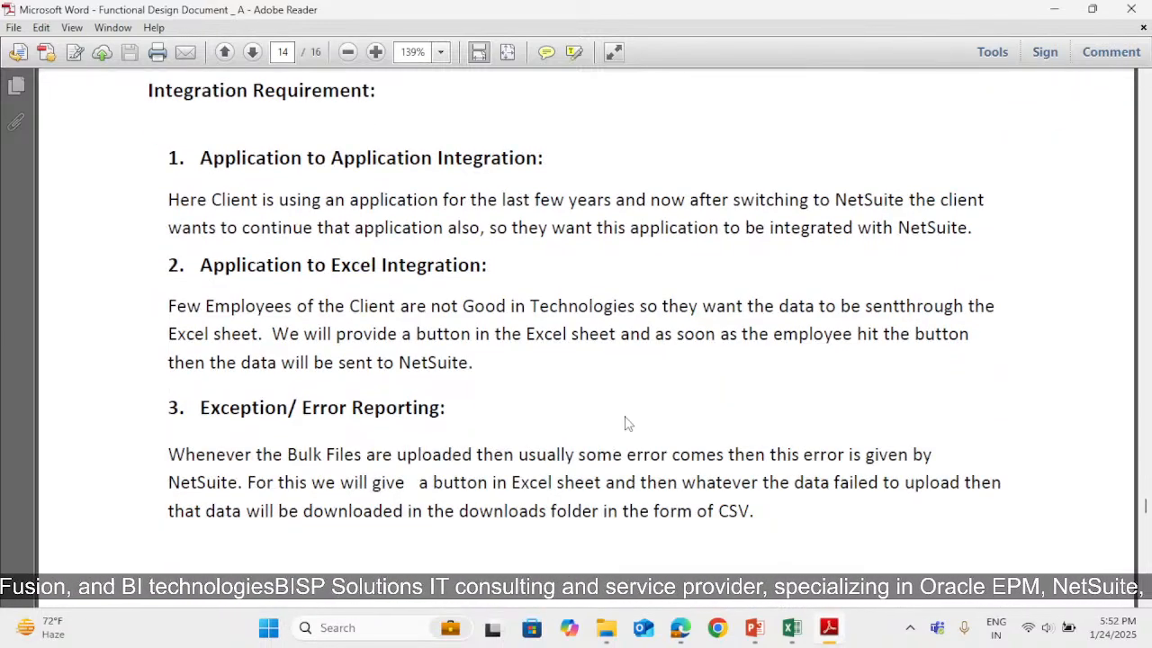
scroll(626, 419, down, 1)
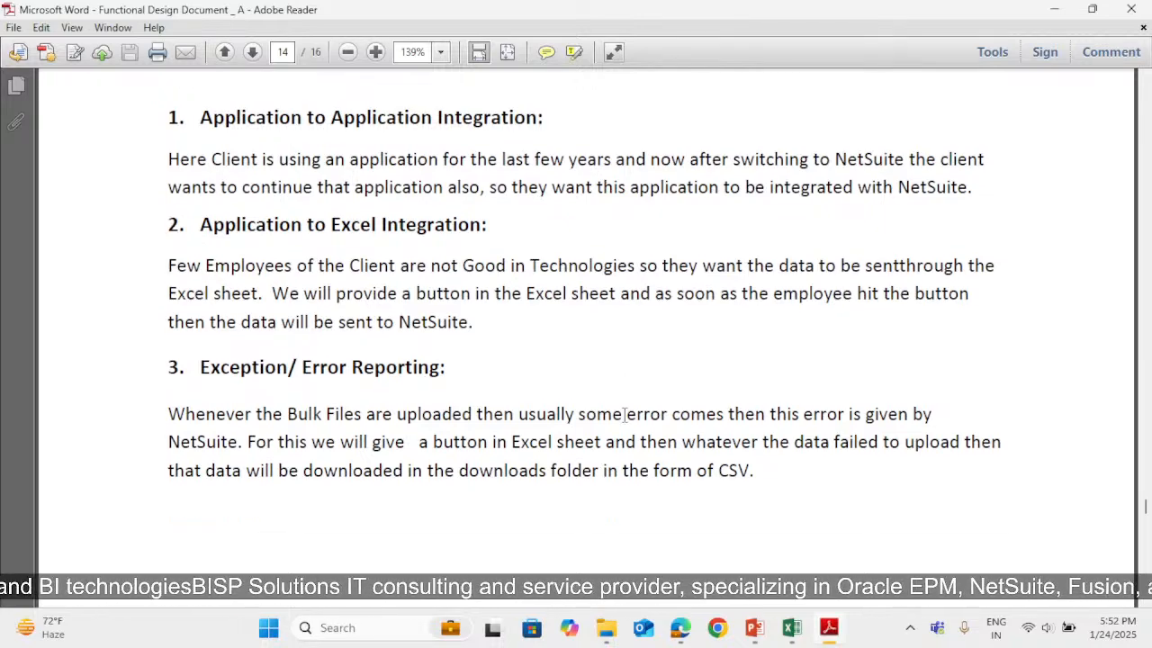
scroll(624, 414, down, 20)
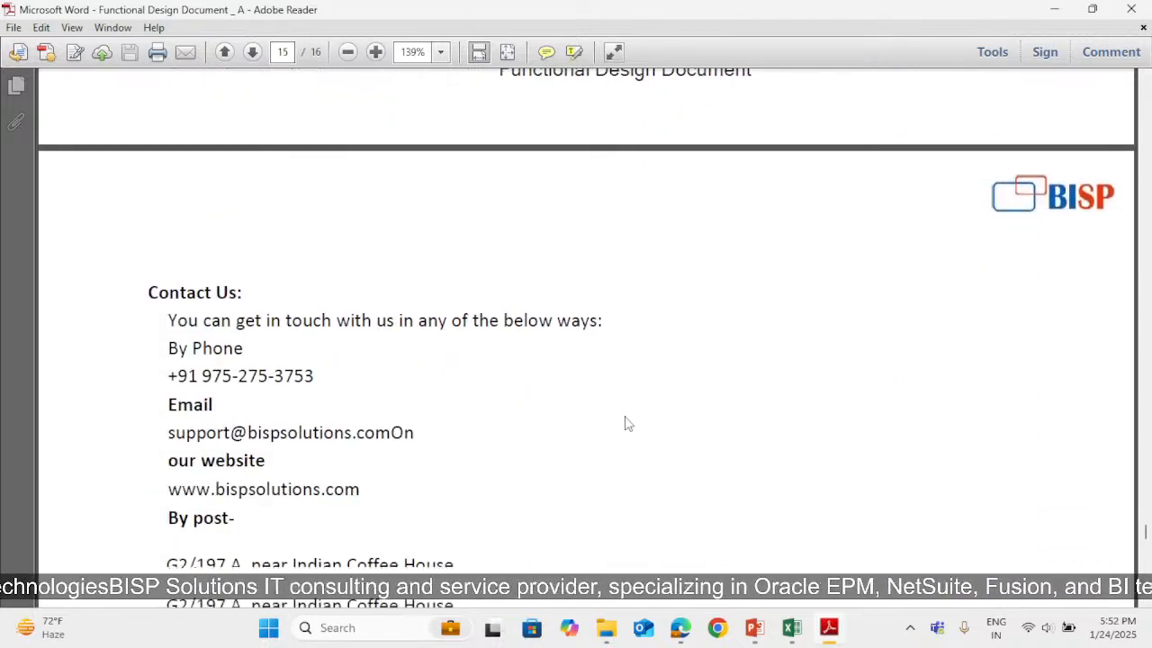
scroll(627, 422, down, 12)
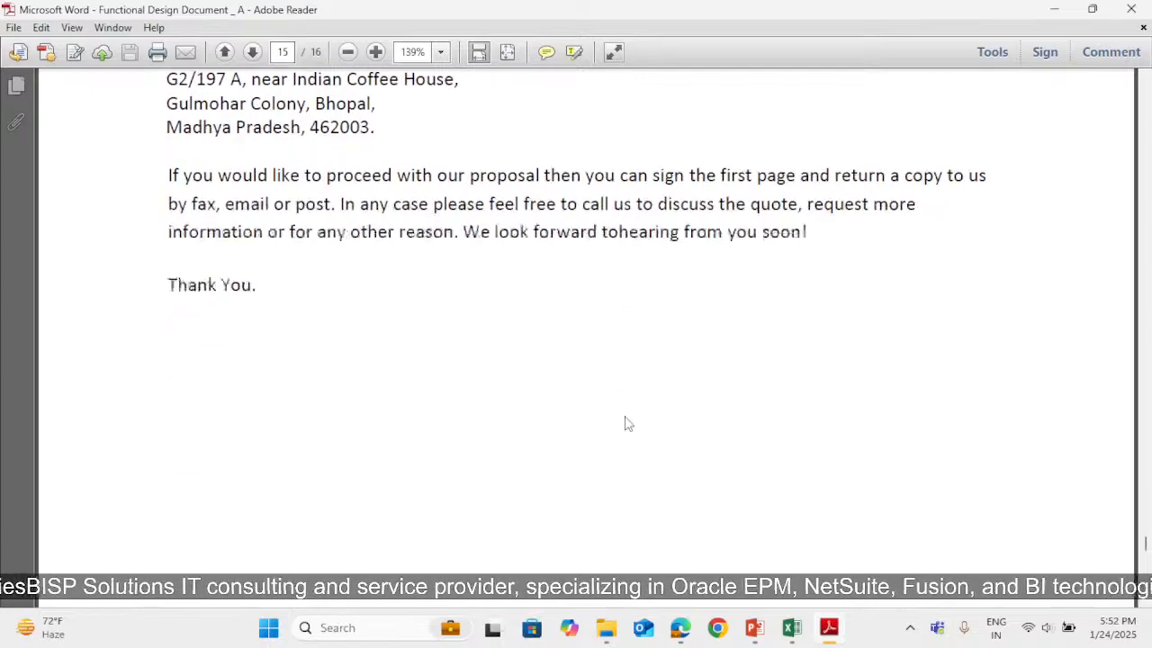
scroll(627, 424, down, 5)
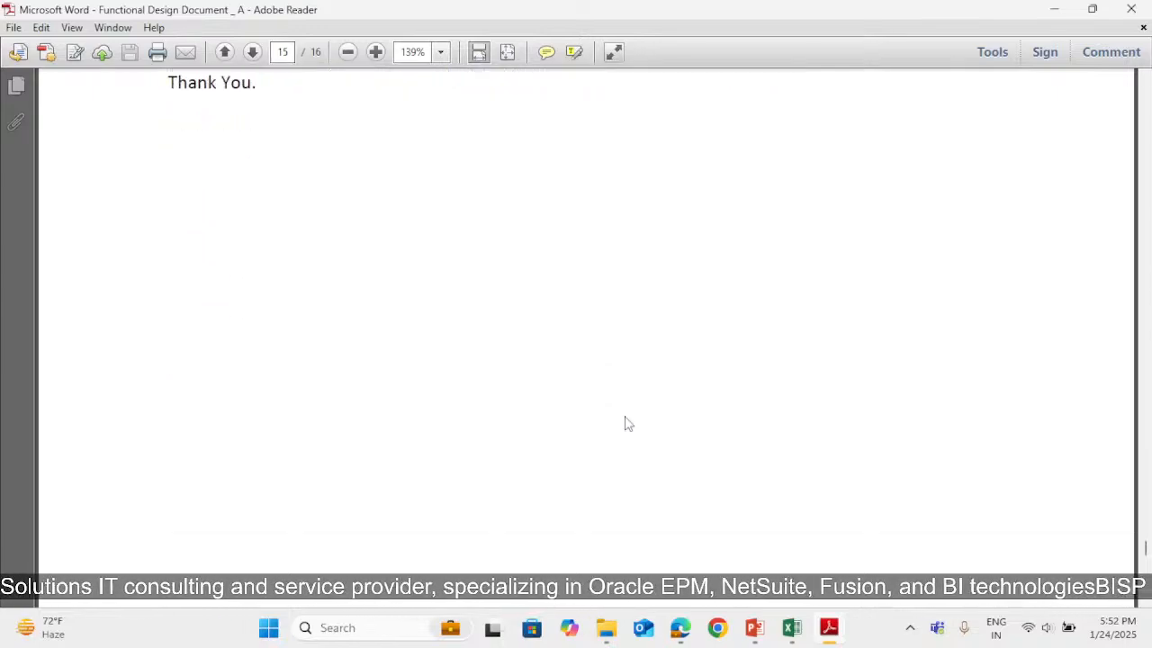
Step: Switch to the PowerPoint presentation and go through slides 33 to 39, ending on Understanding the Existing COA in QuickBooks
key(alt+Tab)
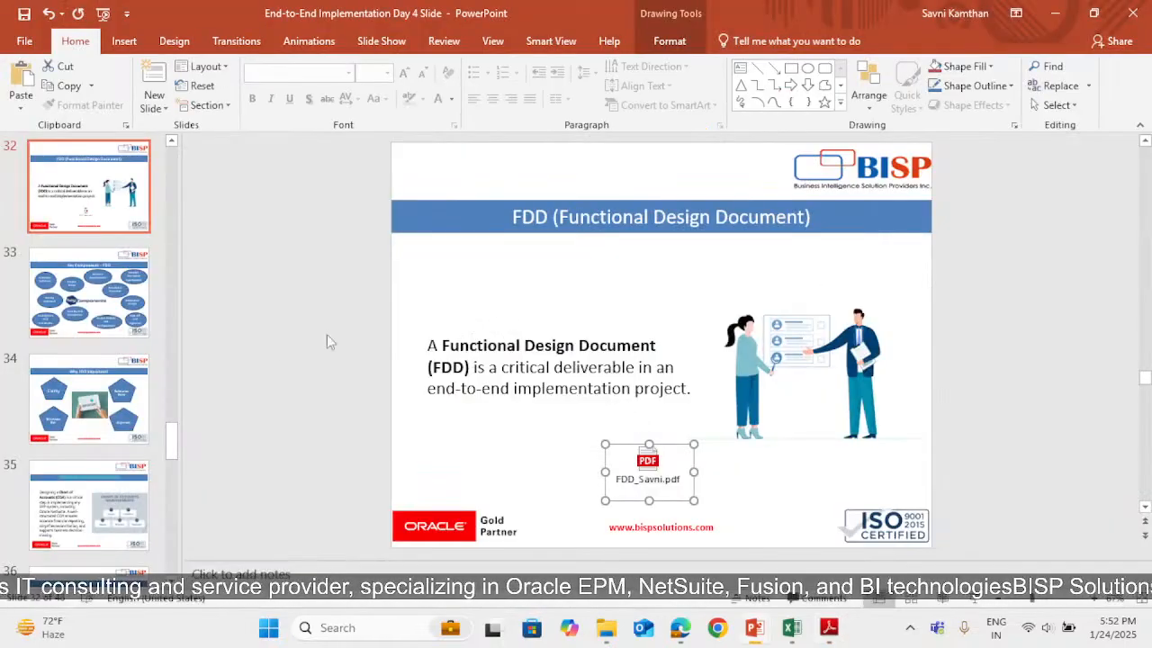
click(135, 319)
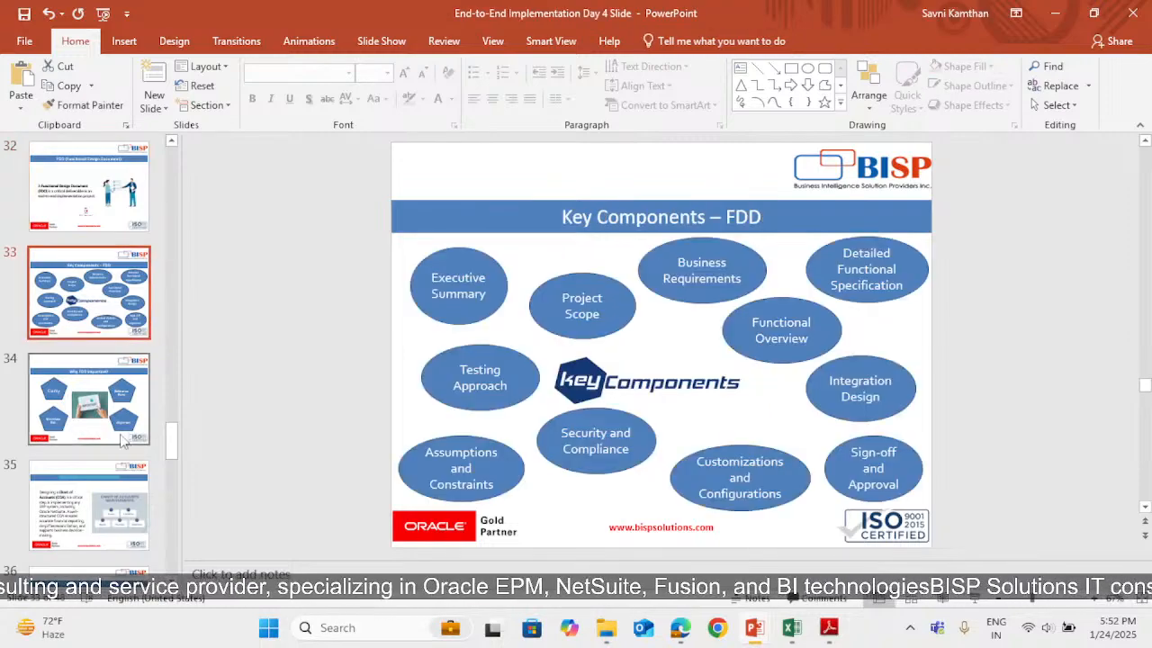
click(123, 430)
scroll(124, 433, down, 3)
click(117, 426)
click(107, 490)
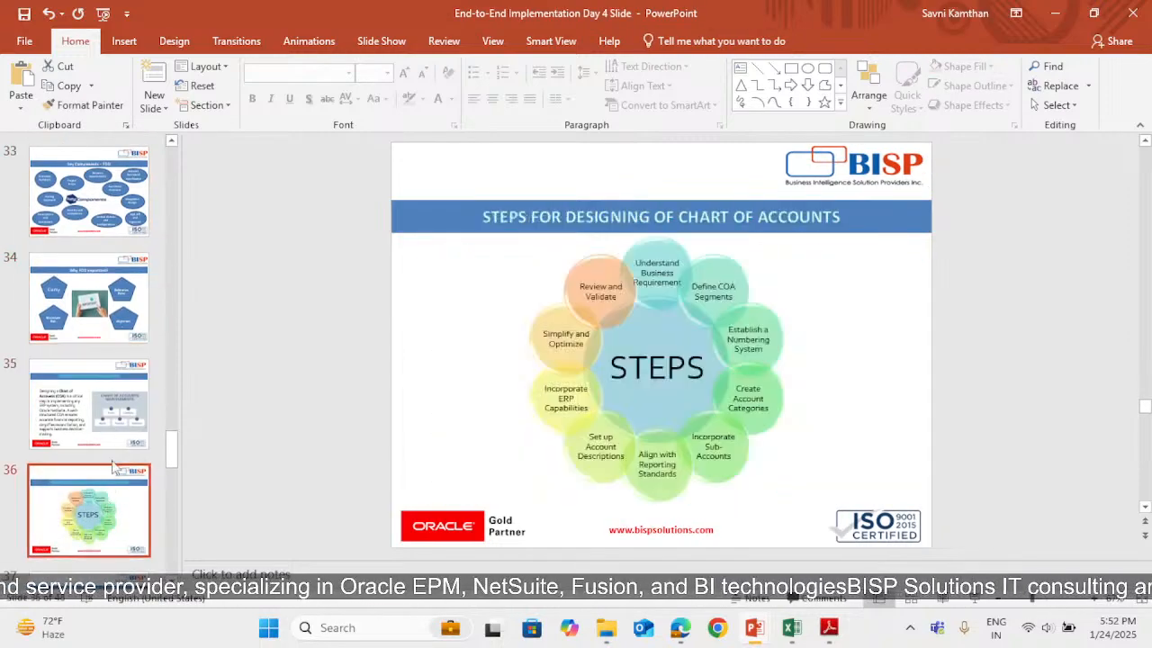
scroll(113, 474, down, 5)
click(113, 456)
click(115, 522)
scroll(109, 526, down, 3)
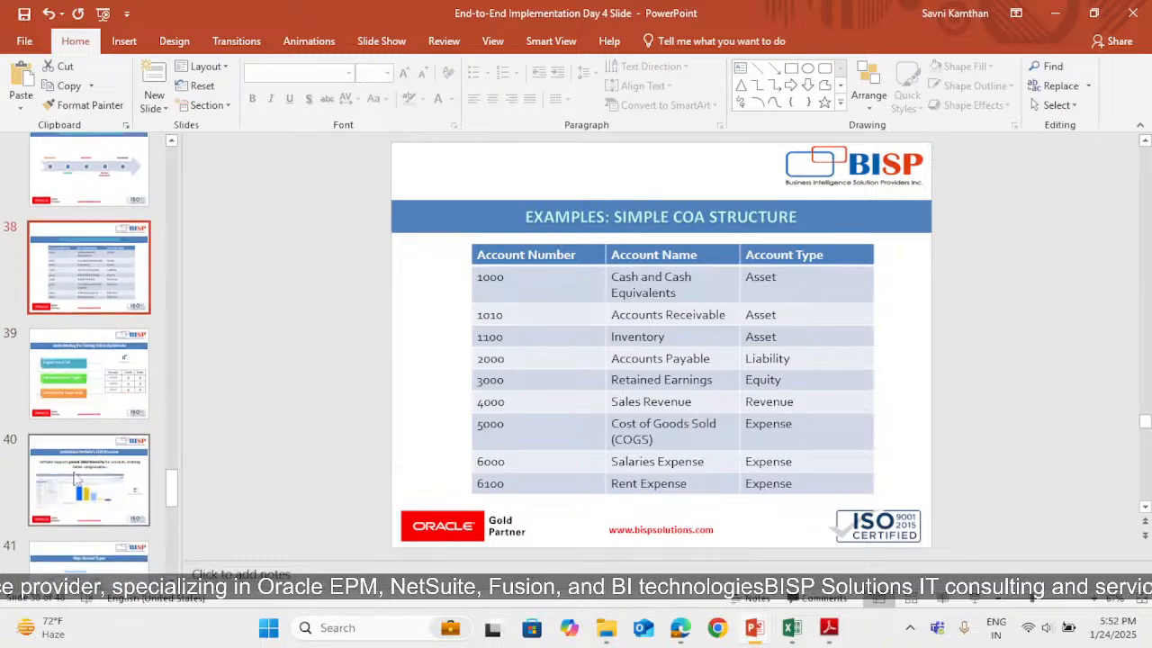
click(99, 378)
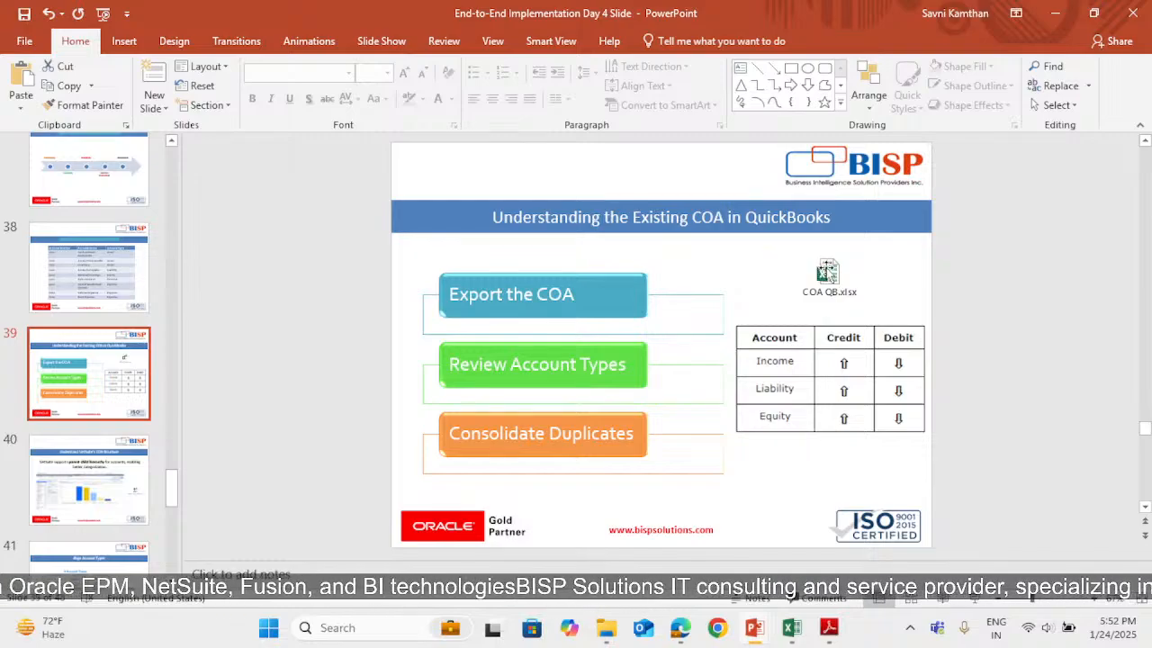
Step: Open the embedded COA QB.xlsx worksheet full screen and review its account list from the first columns down through the rows
click(825, 269)
double_click(825, 268)
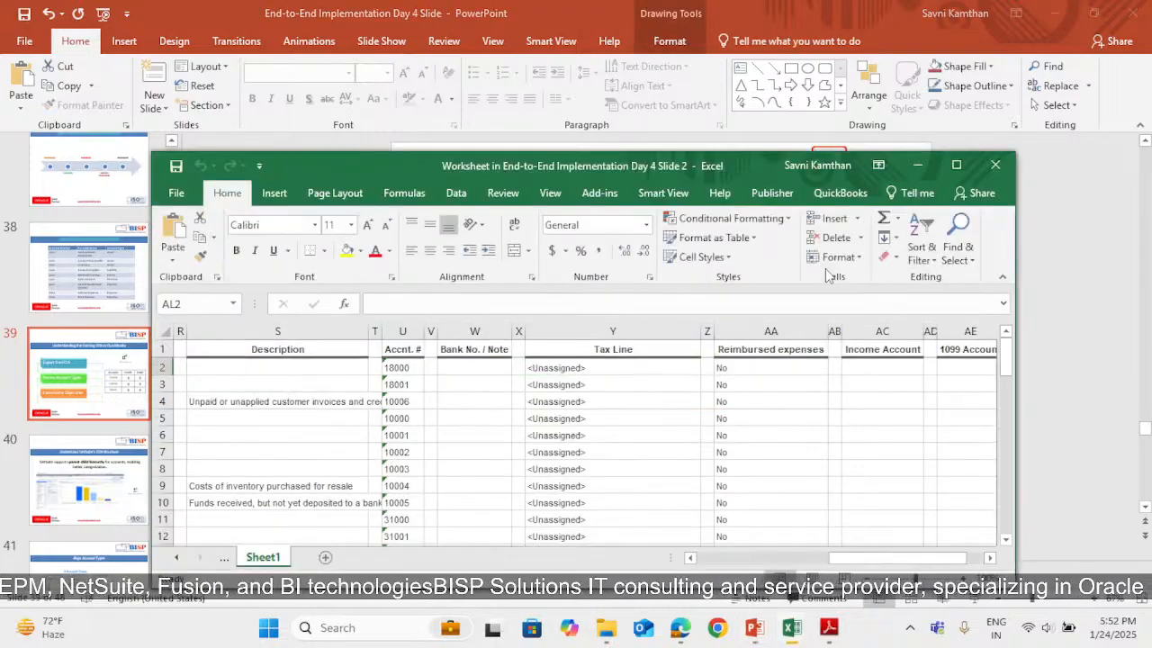
click(955, 164)
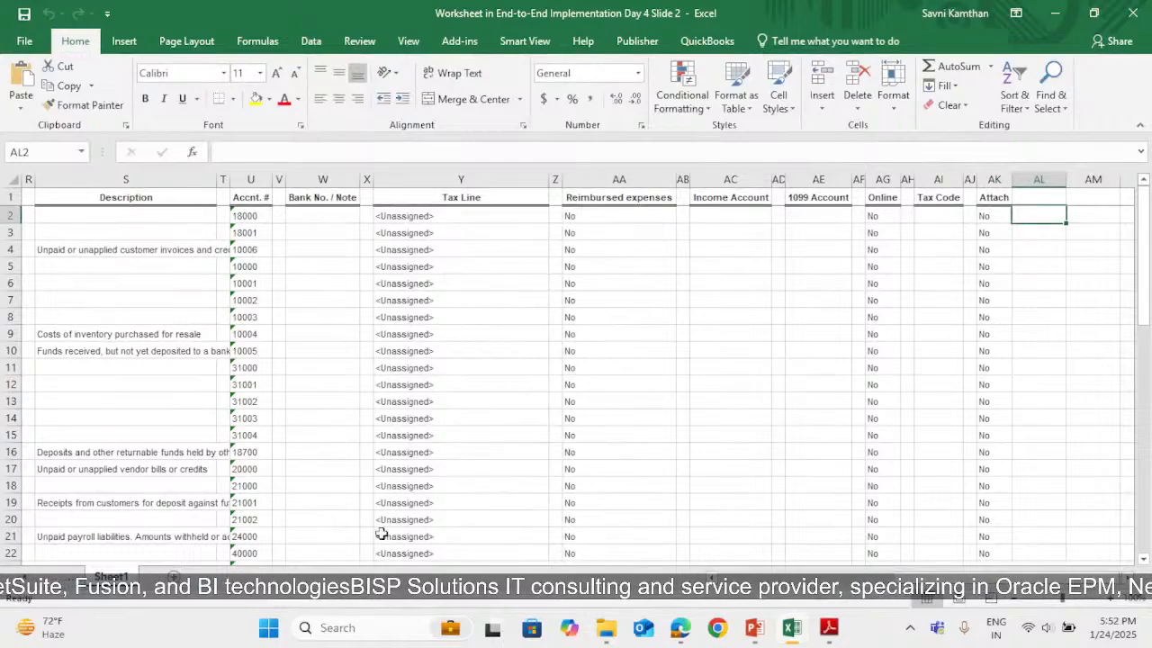
scroll(151, 387, left, 10)
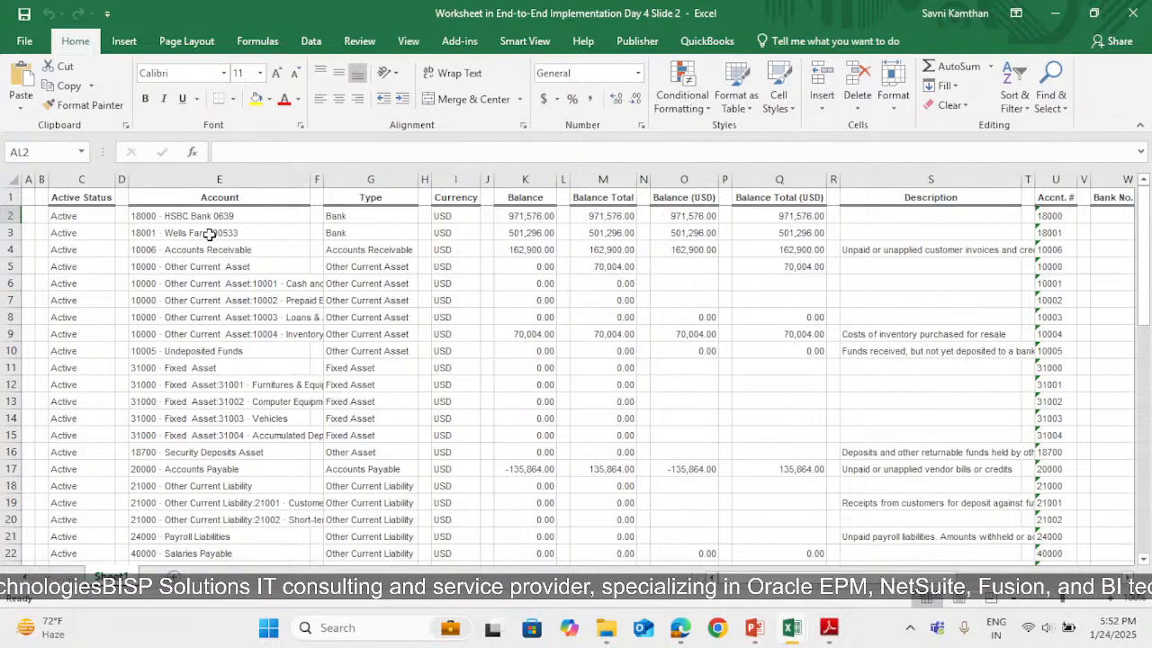
scroll(269, 333, down, 9)
scroll(269, 360, down, 6)
scroll(288, 333, up, 16)
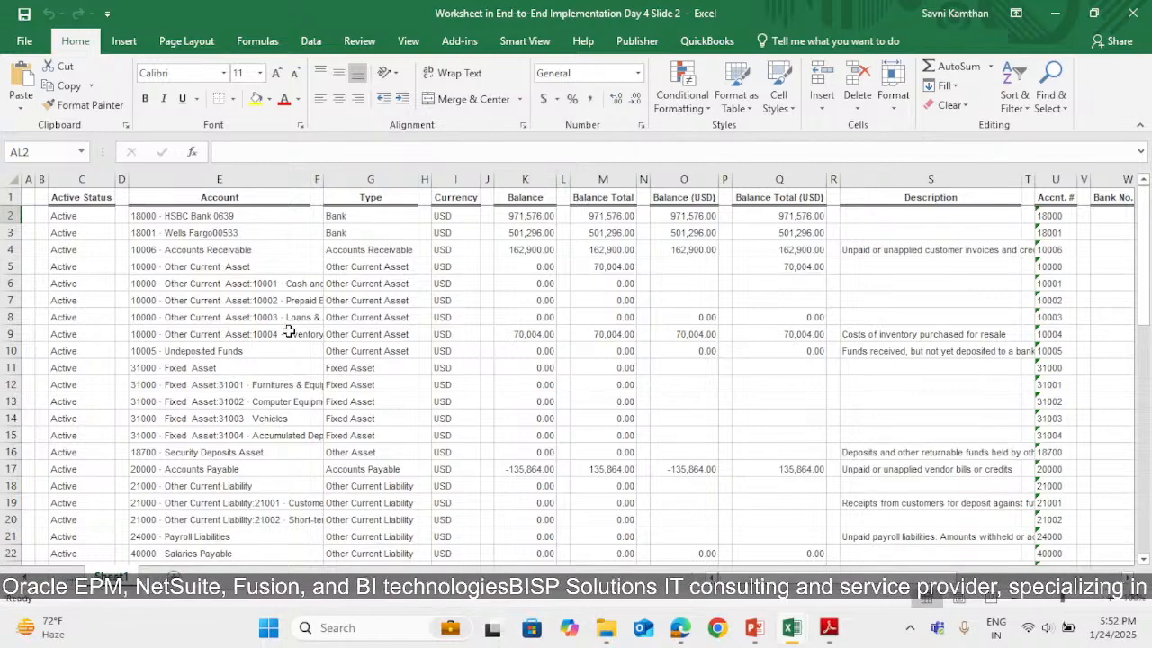
key(alt+Tab)
key(alt+Tab)
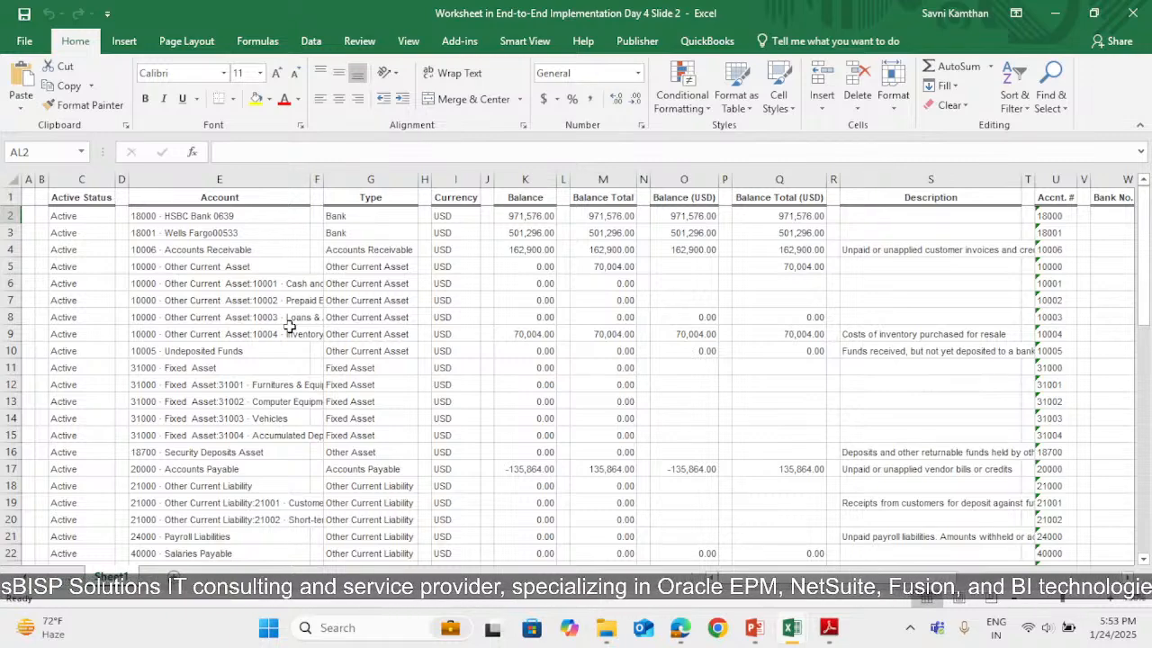
Step: Return to the presentation, open COA from NS.xls from slide 40 full screen, and slightly narrow its Summary column
key(alt+Tab)
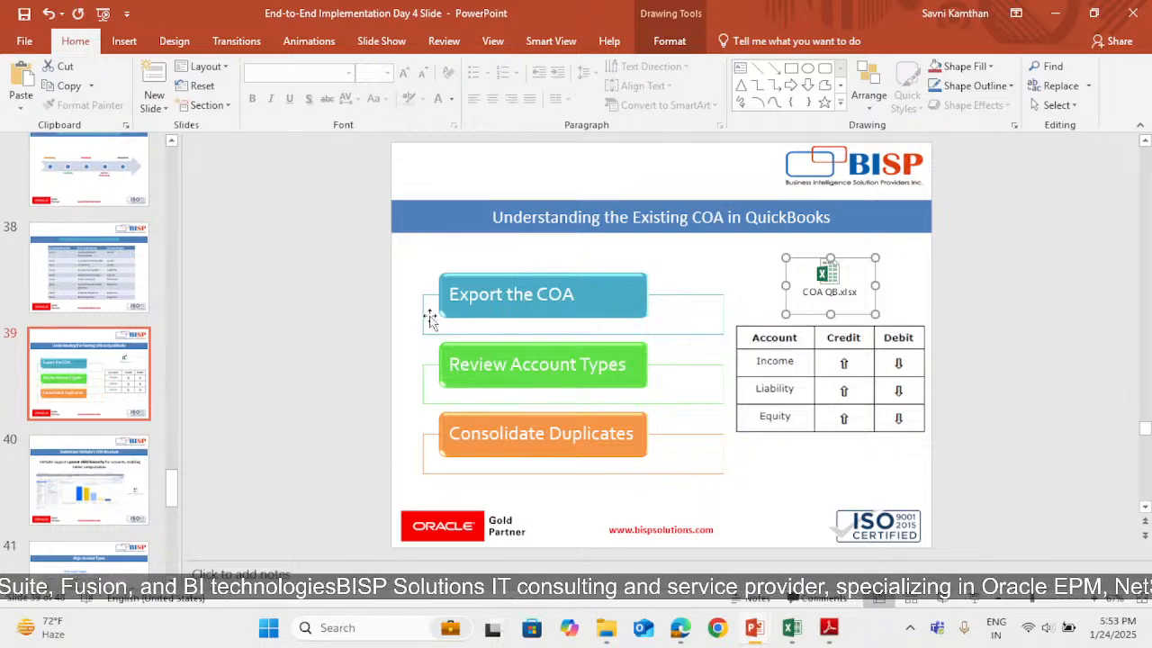
click(148, 497)
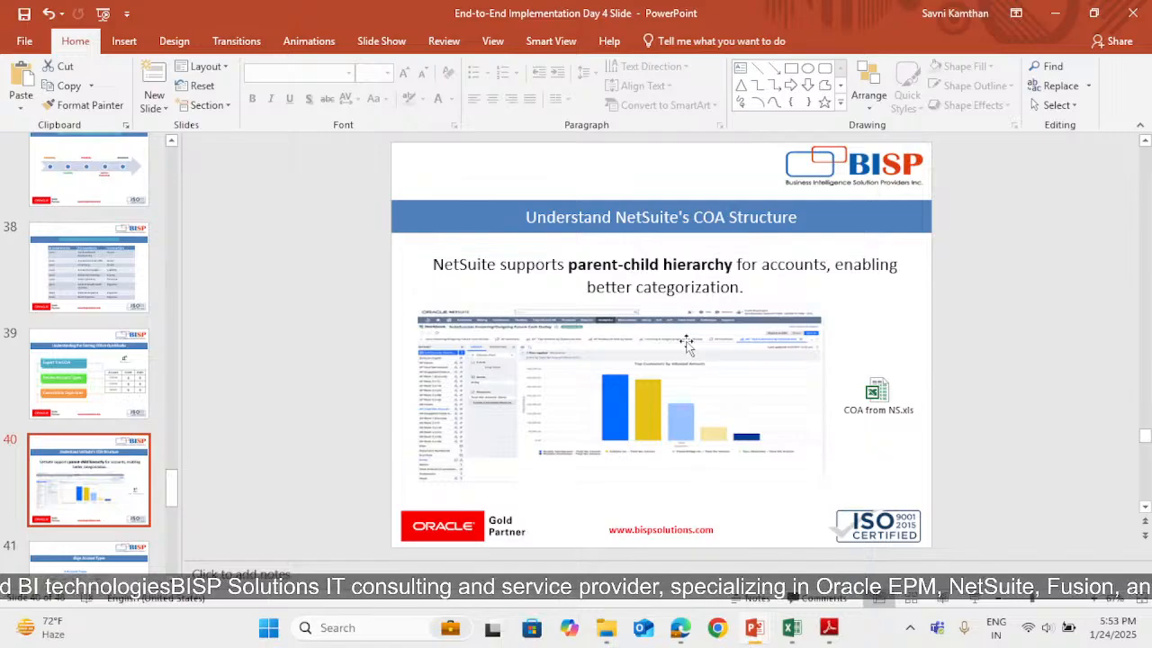
click(873, 390)
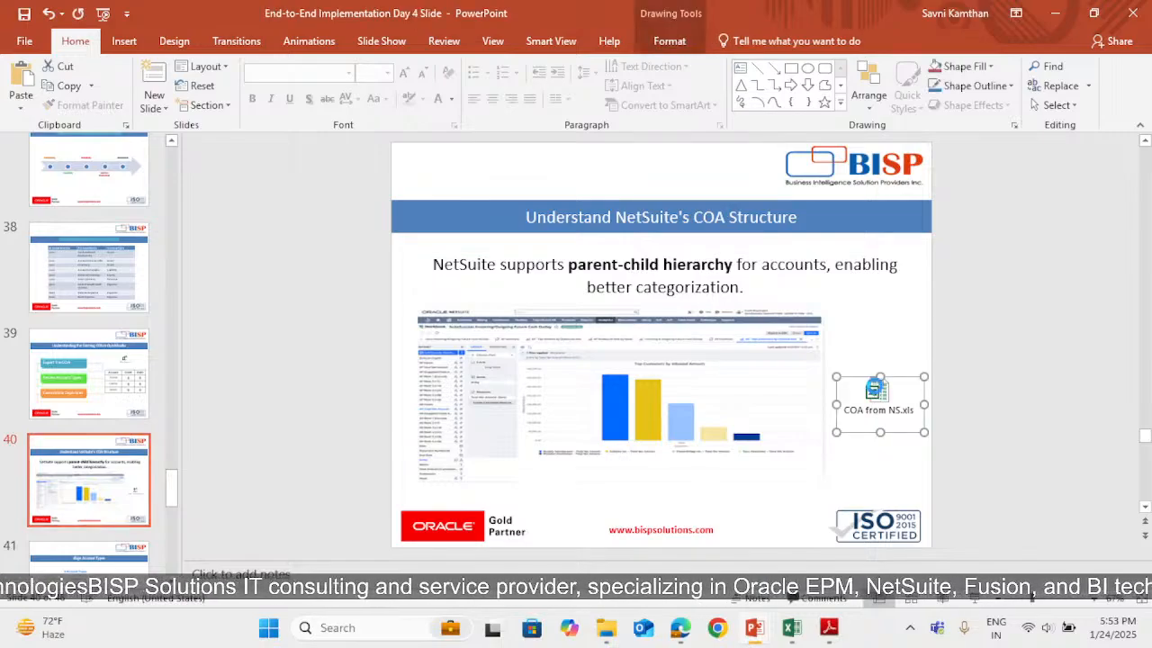
double_click(873, 389)
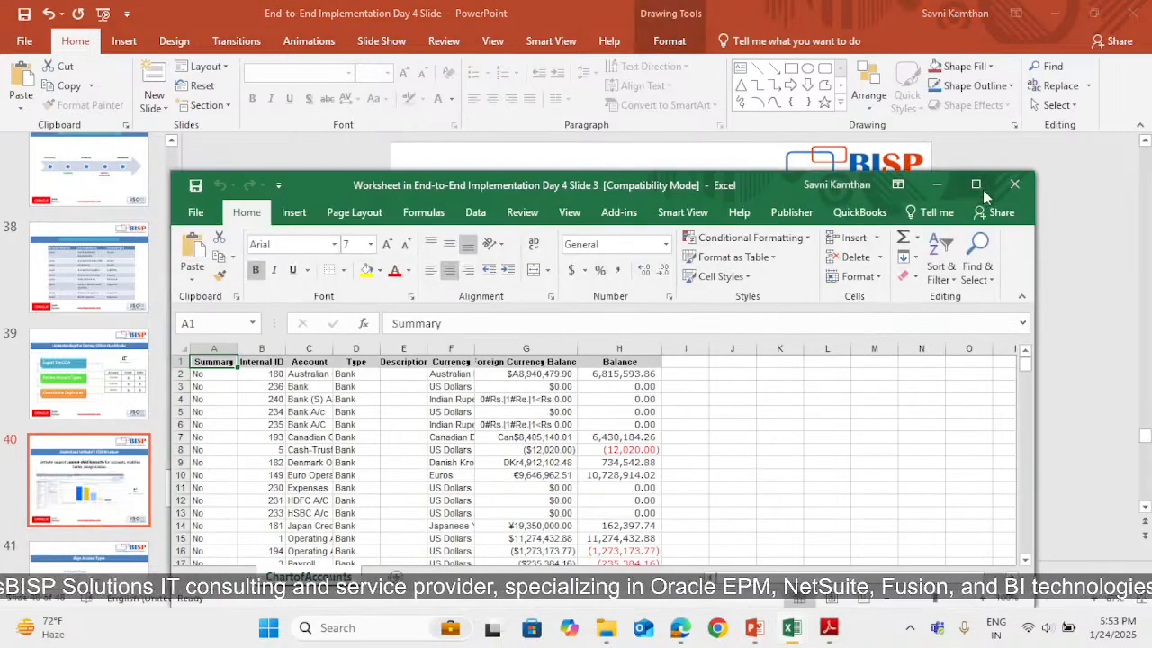
click(979, 186)
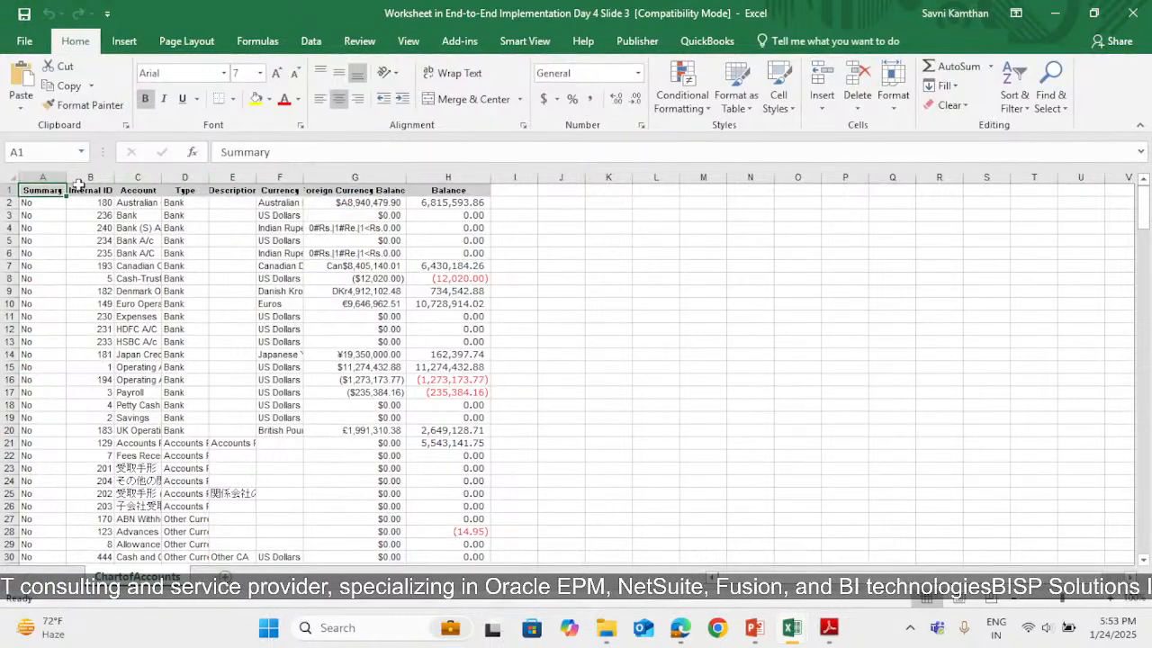
drag(66, 177, 66, 177)
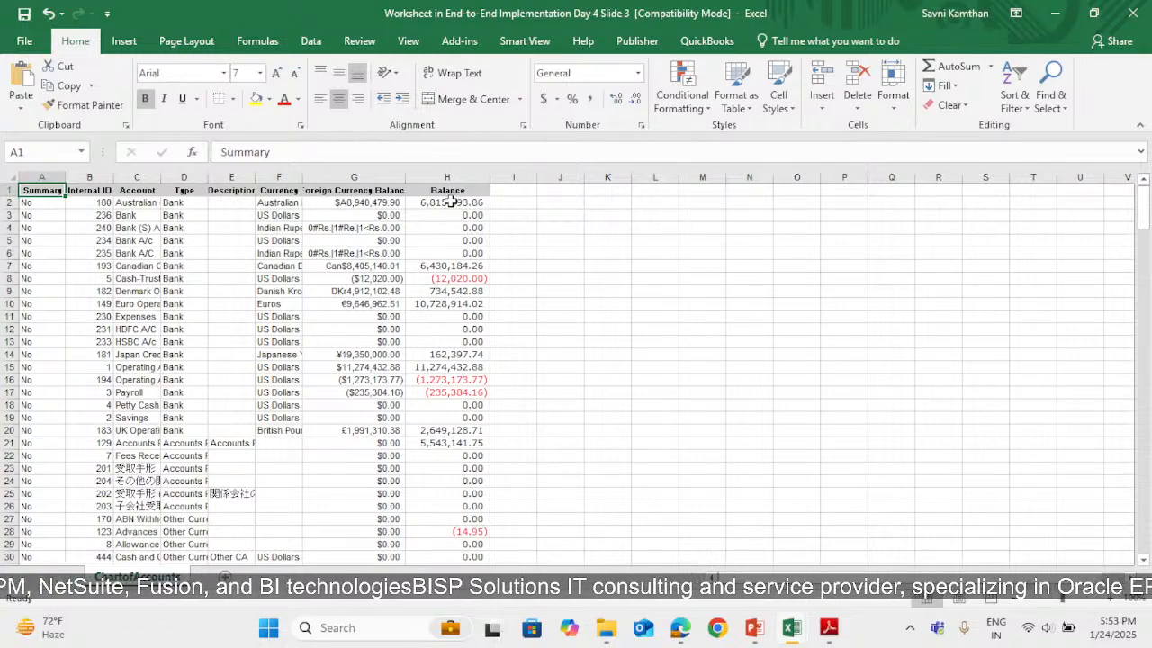
Step: Go to the Align Account Types slide in the presentation and bring up its embedded Charts of Accounts Final workbook in Excel
key(alt+Tab)
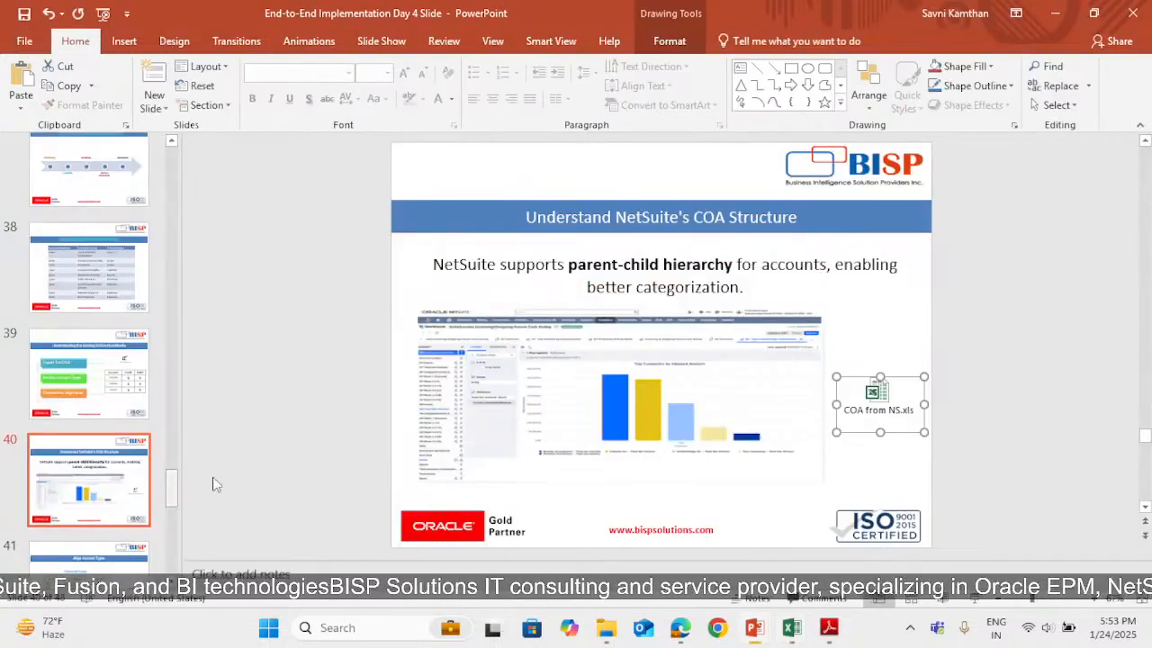
click(117, 553)
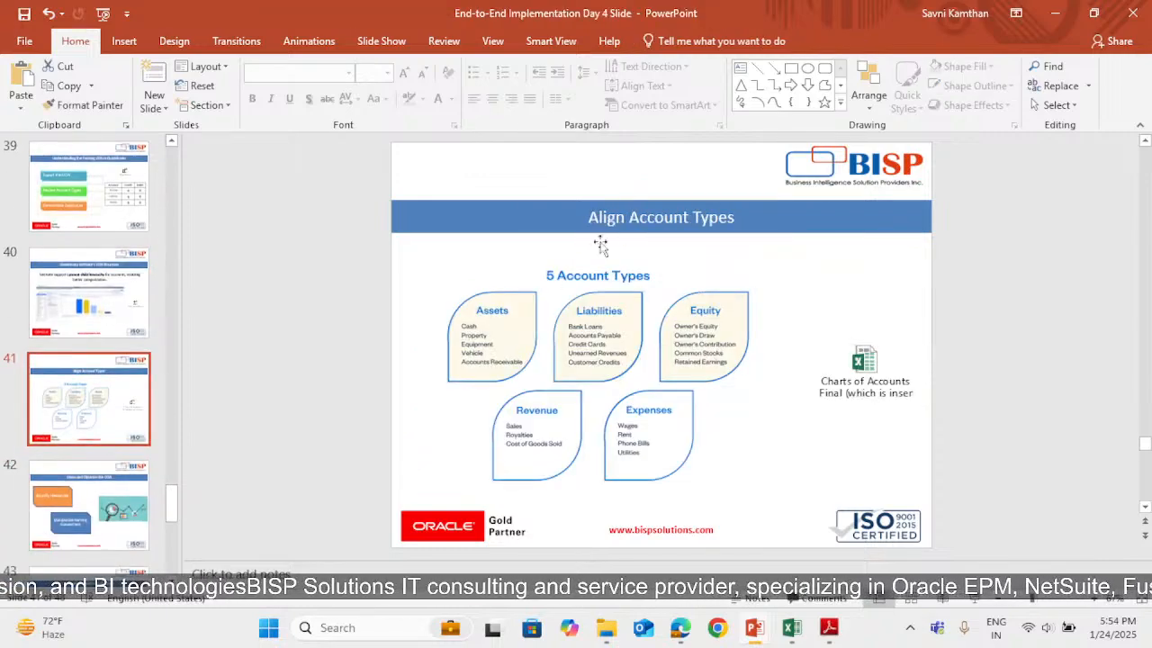
double_click(877, 363)
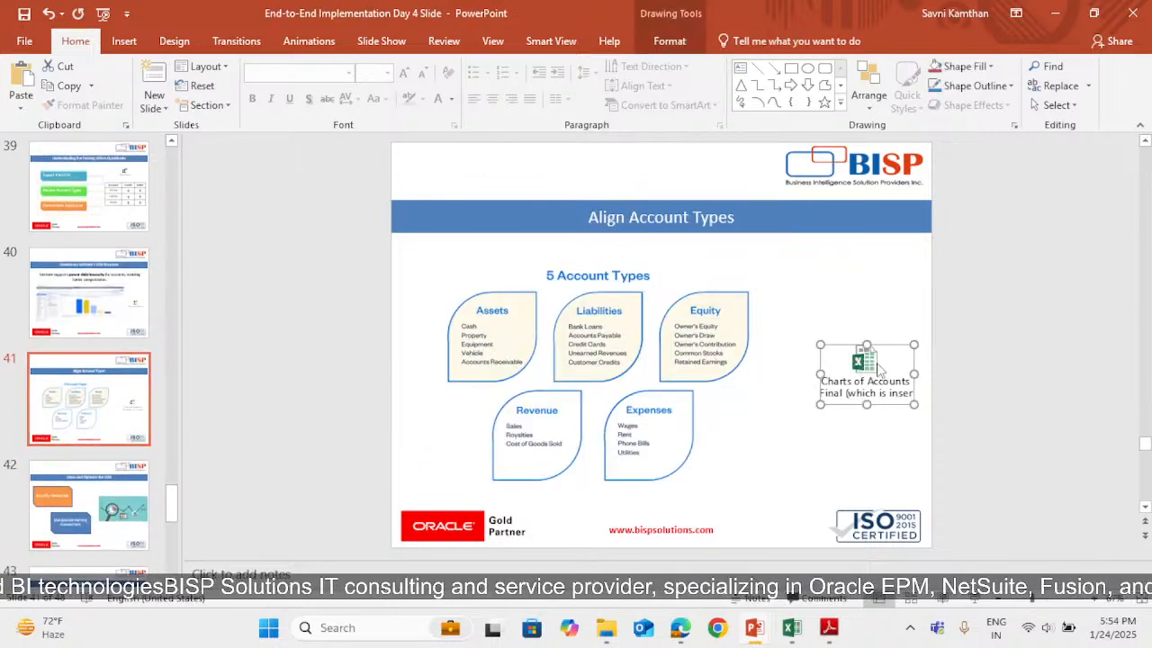
click(587, 358)
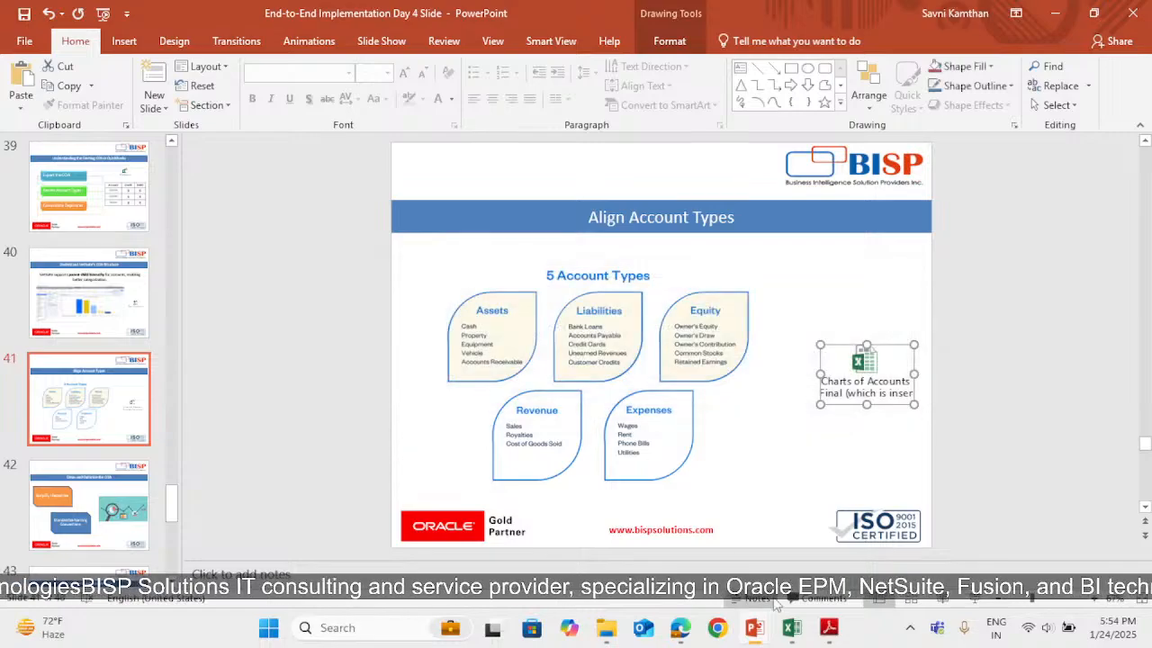
mouse_move(792, 628)
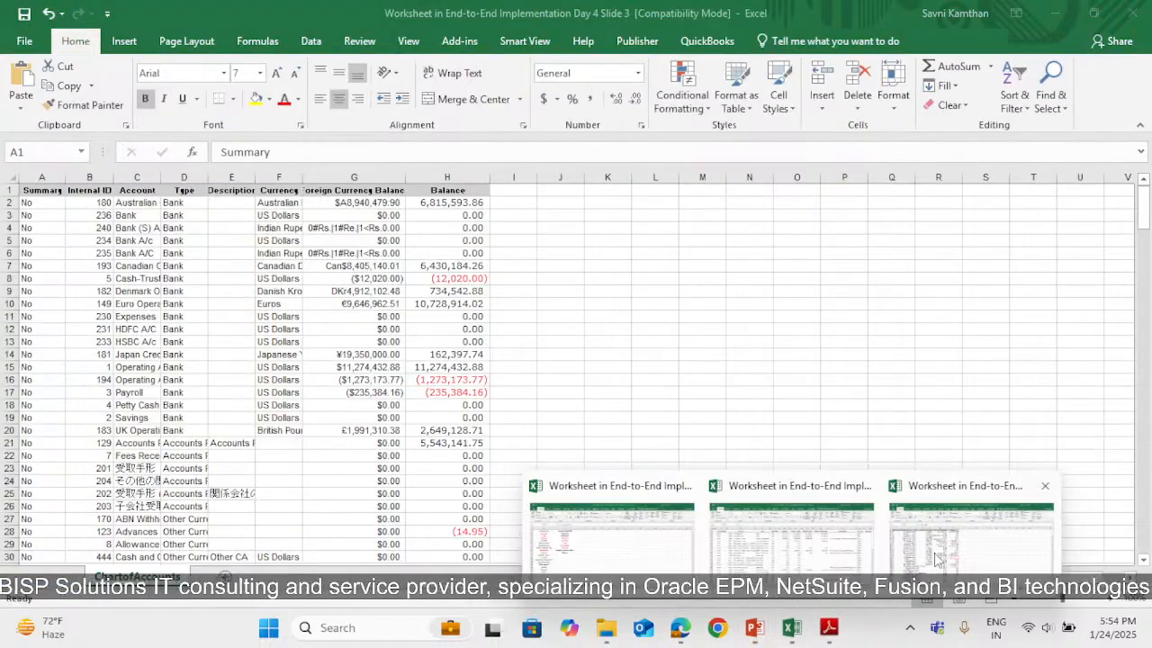
click(678, 558)
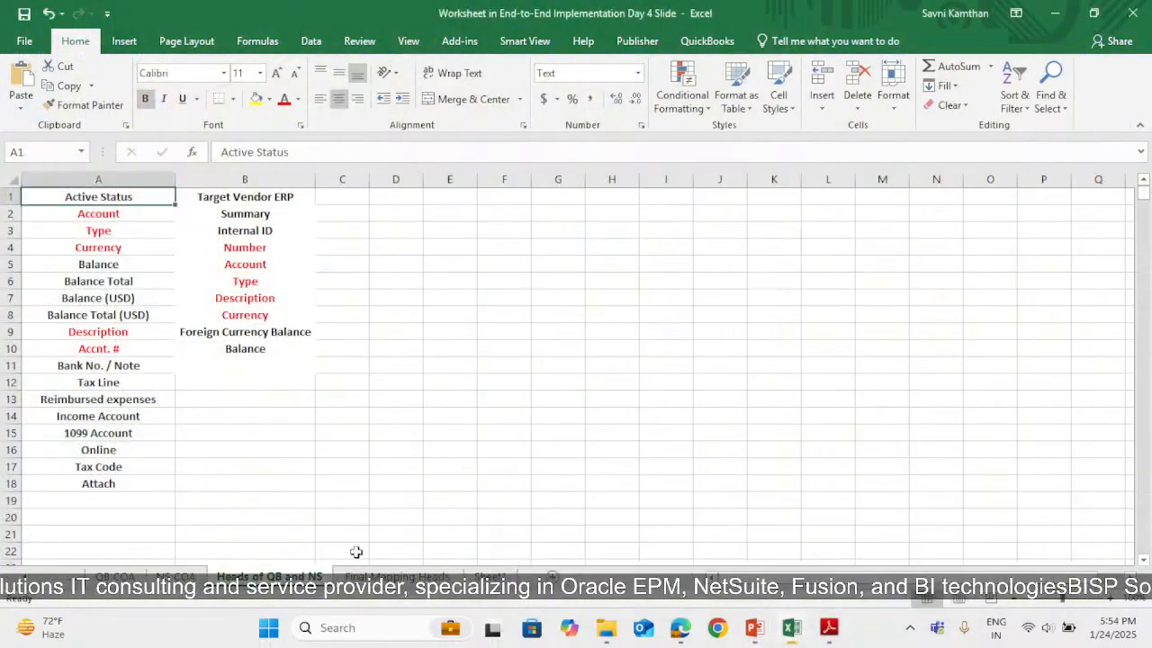
Step: Review the QuickBooks account rows and columns on the QB COA sheet, and show the NS COA sheet for comparison
click(175, 576)
click(115, 575)
scroll(556, 317, up, 4)
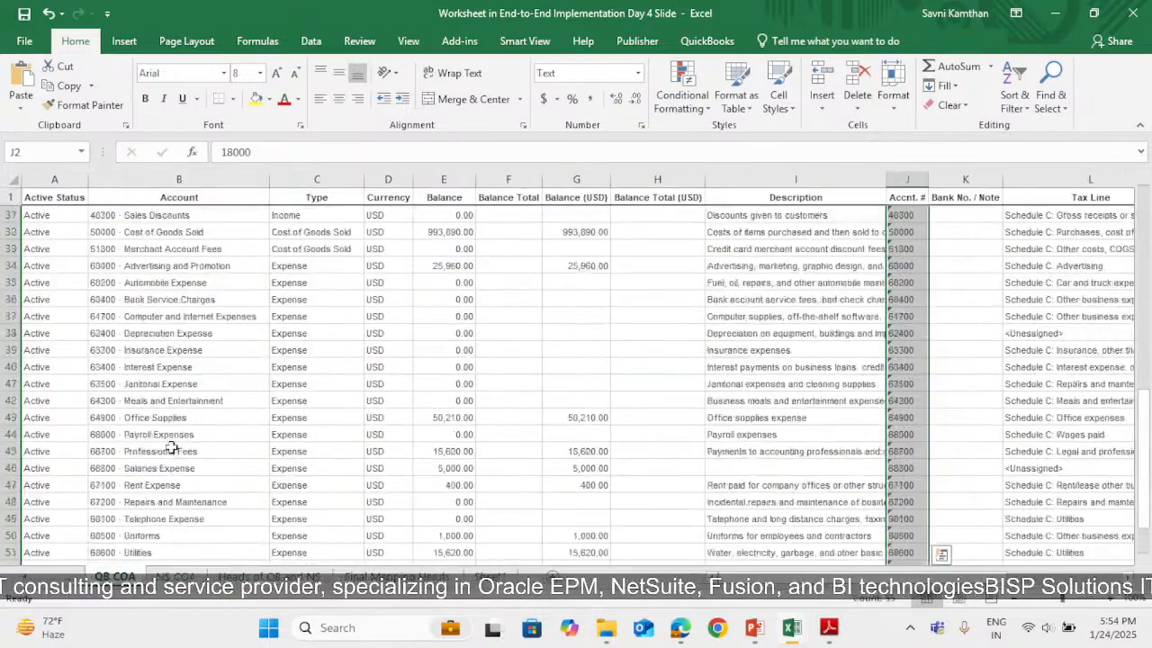
scroll(556, 316, up, 9)
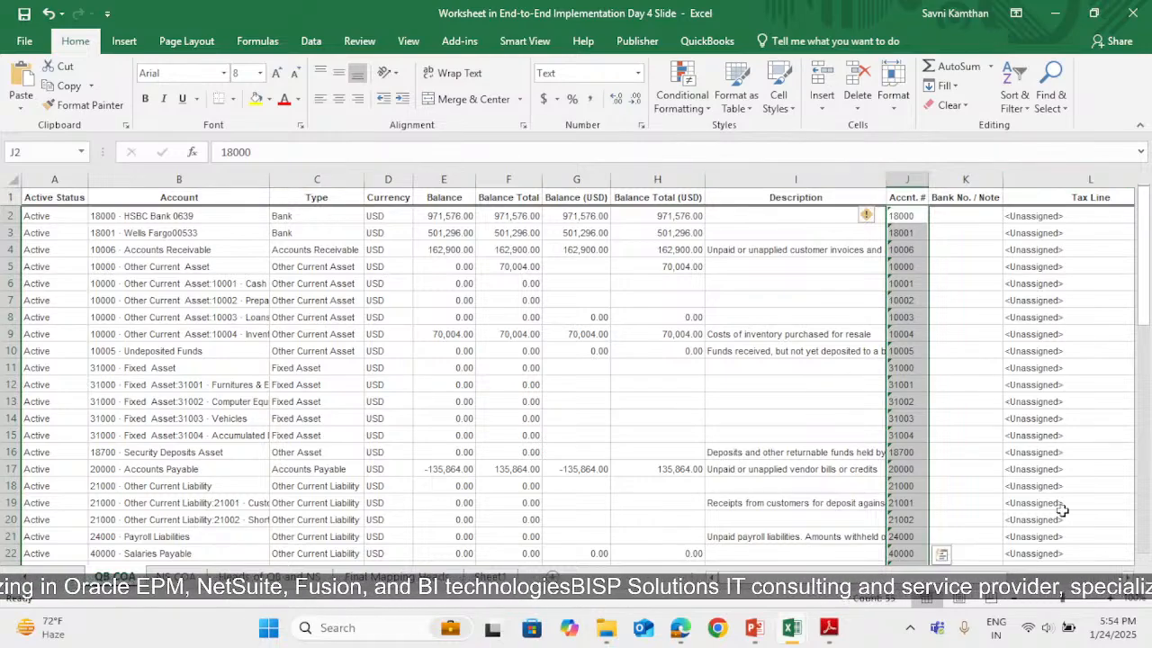
scroll(1062, 510, right, 5)
scroll(272, 475, left, 5)
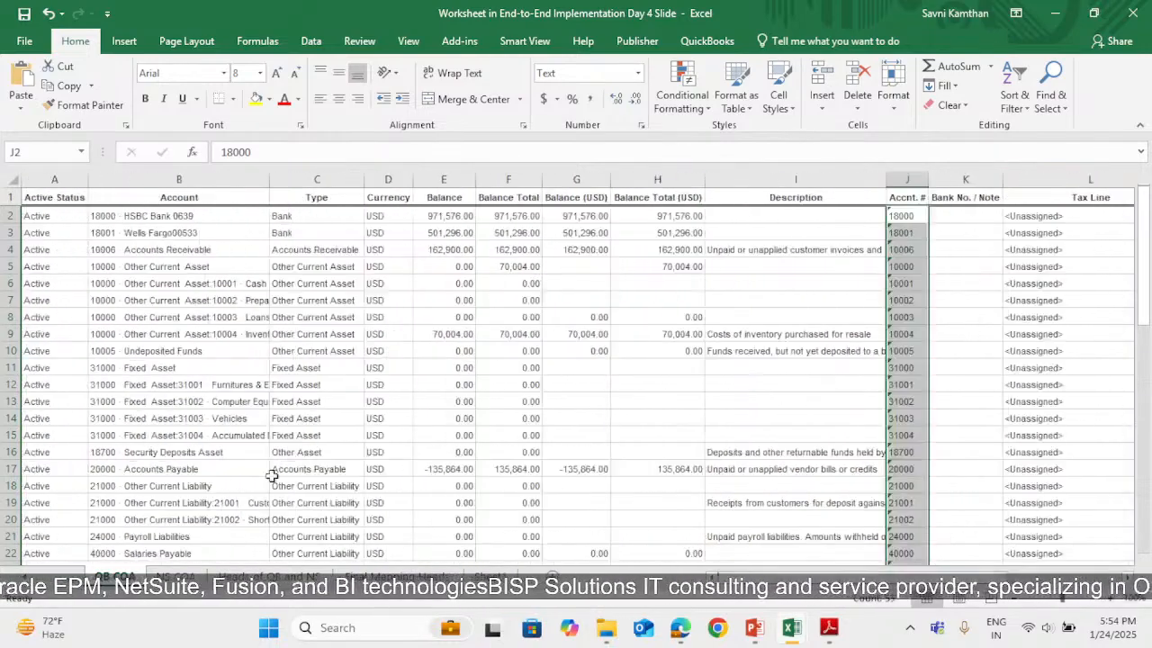
click(175, 575)
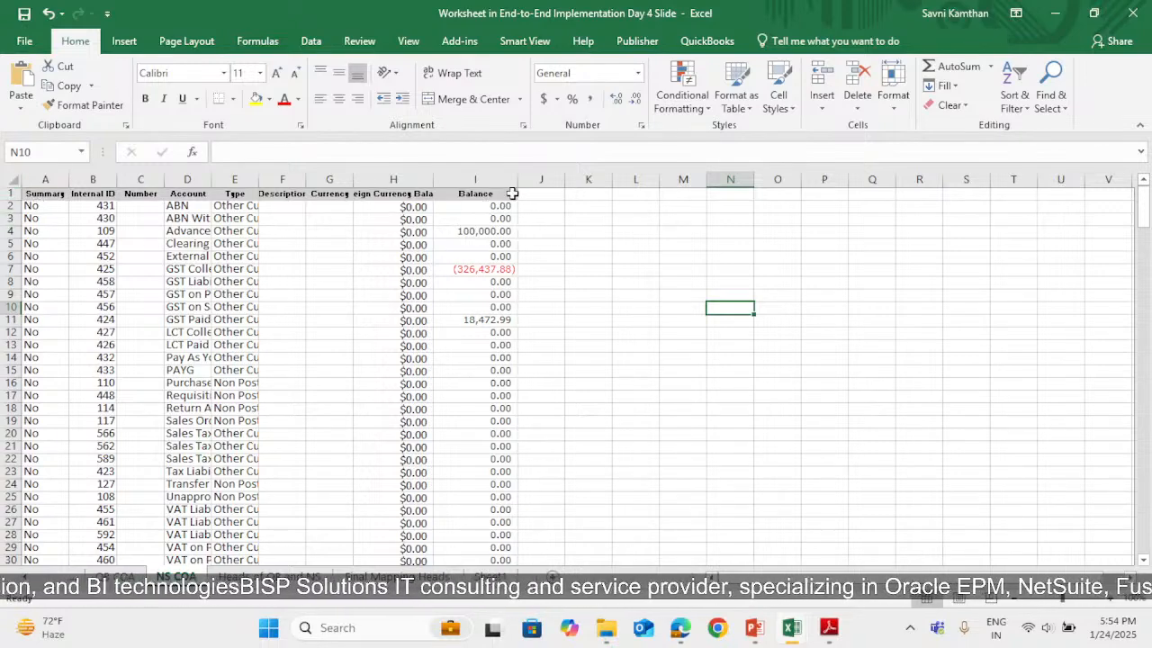
Step: Compare the QB COA, NS COA and Heads of QB and NS sheets, and highlight the header row on QB COA
click(115, 577)
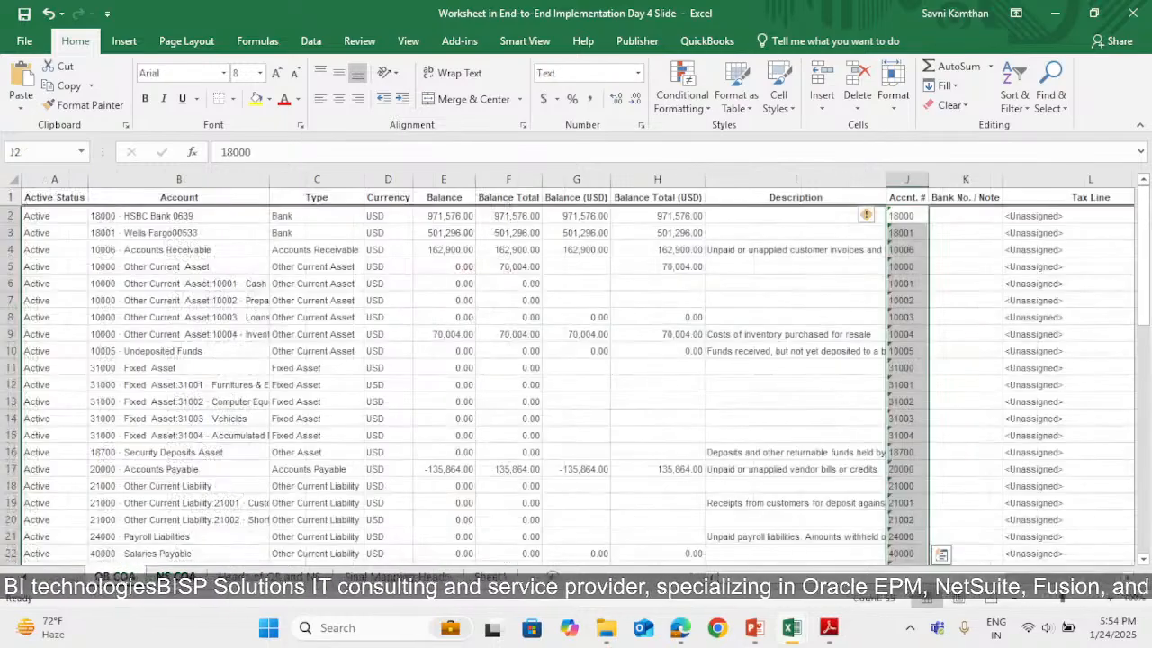
click(175, 576)
click(115, 577)
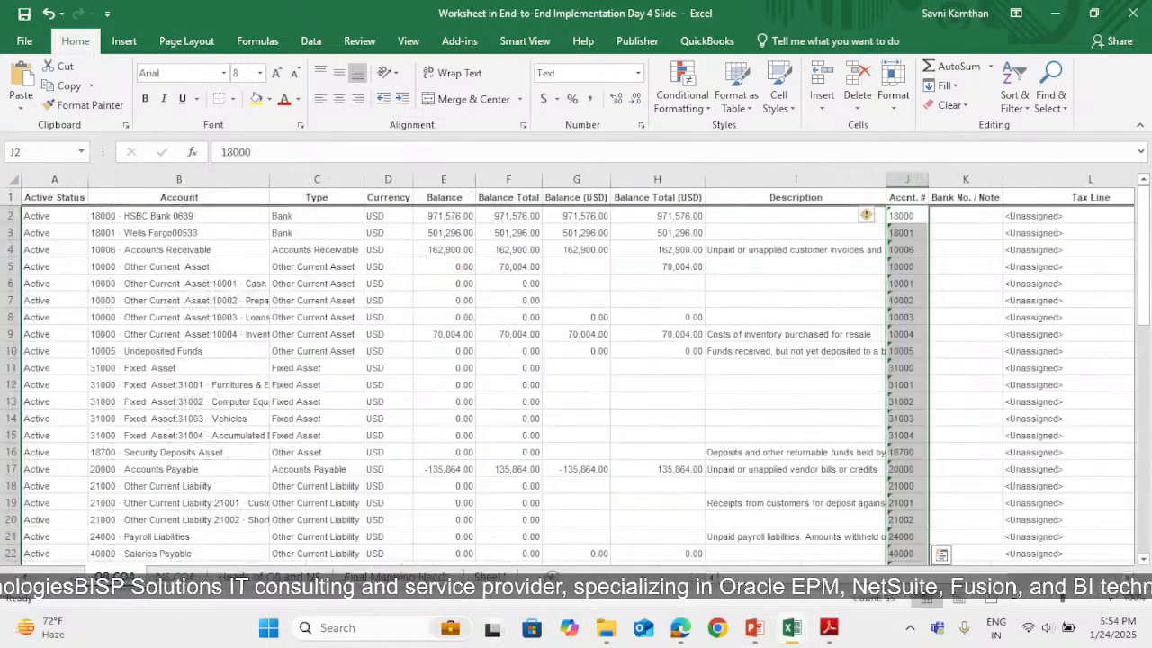
click(269, 577)
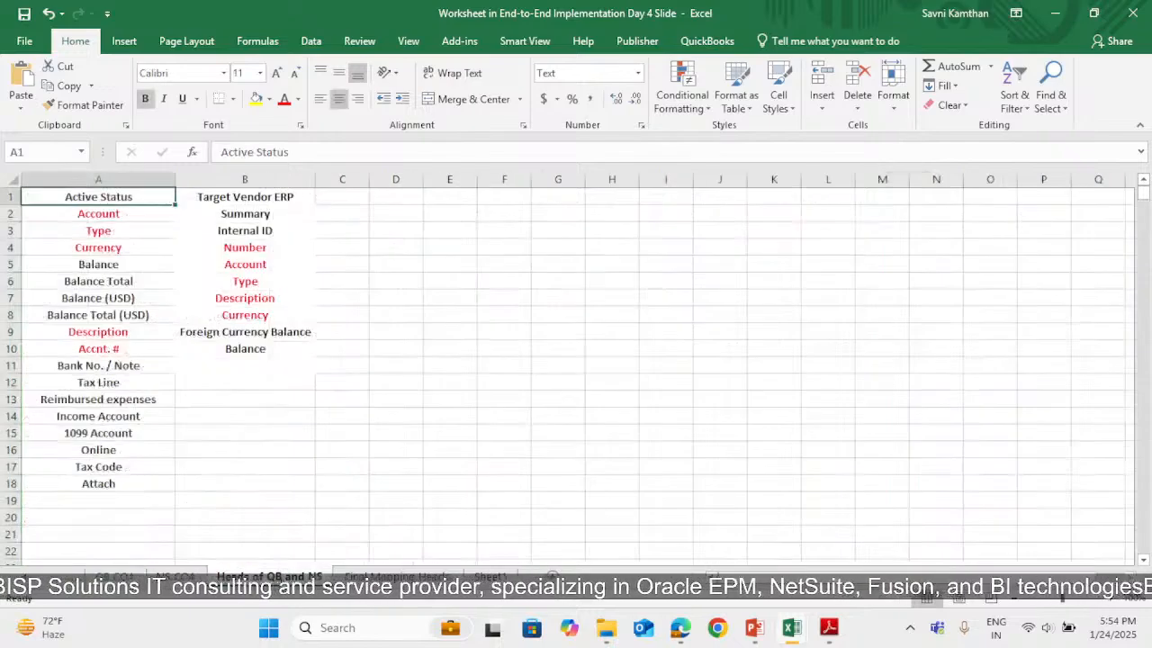
click(116, 577)
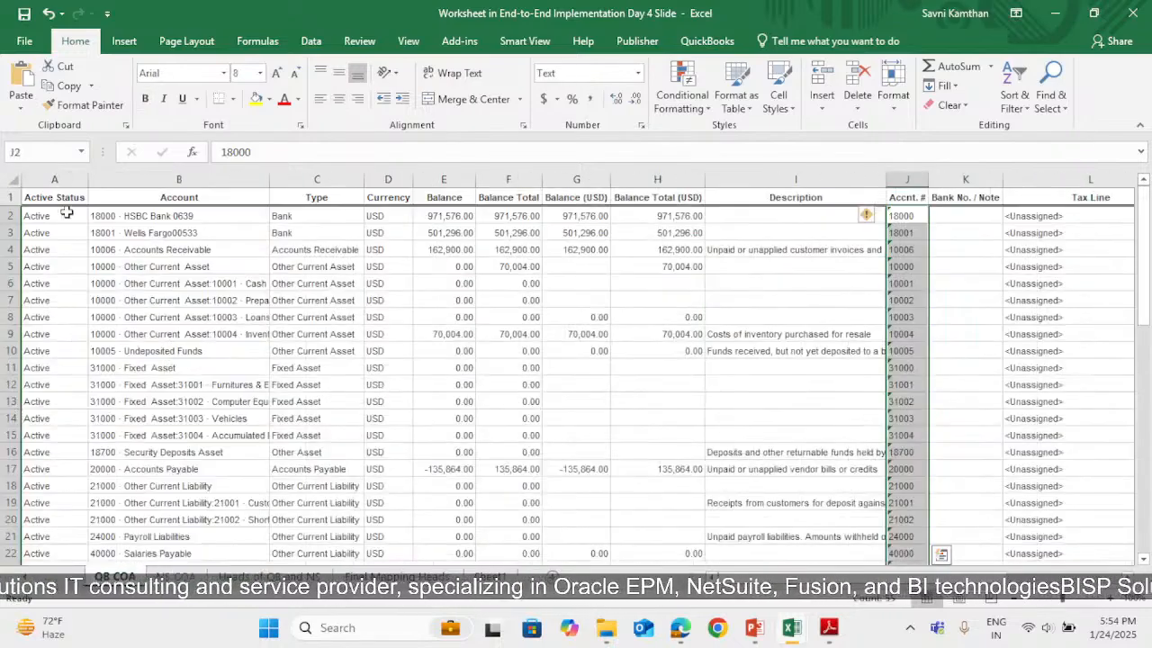
click(38, 199)
click(3, 196)
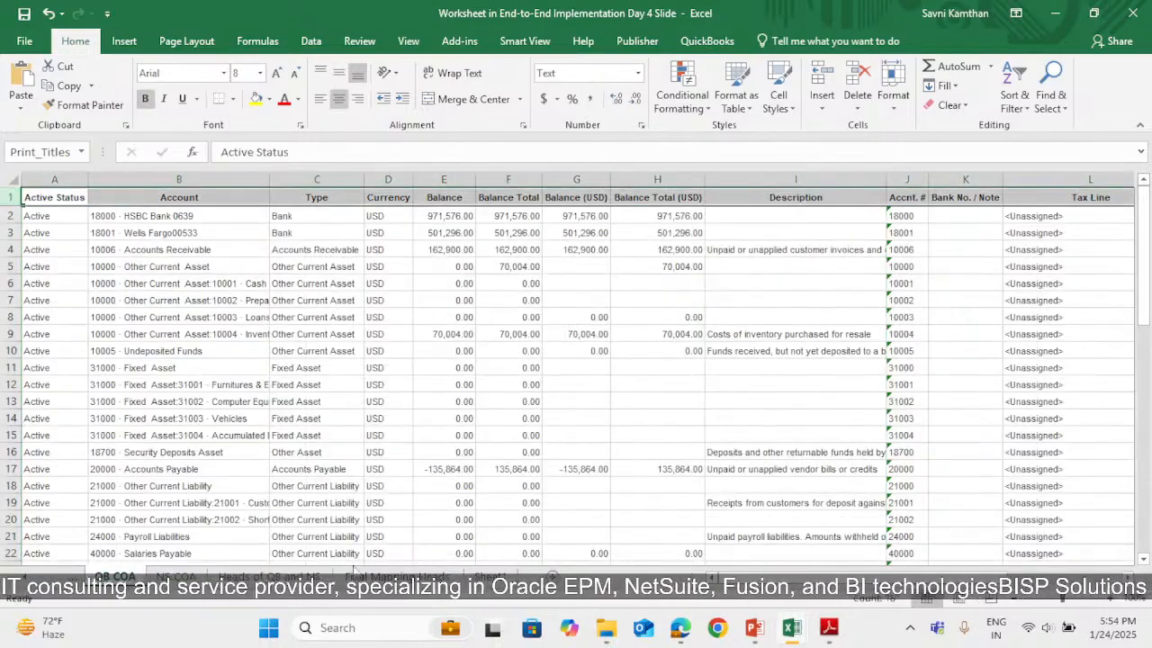
Step: Check column A of the Heads of QB and NS sheet against the column headings on the QB COA and NS COA sheets
click(269, 576)
click(108, 180)
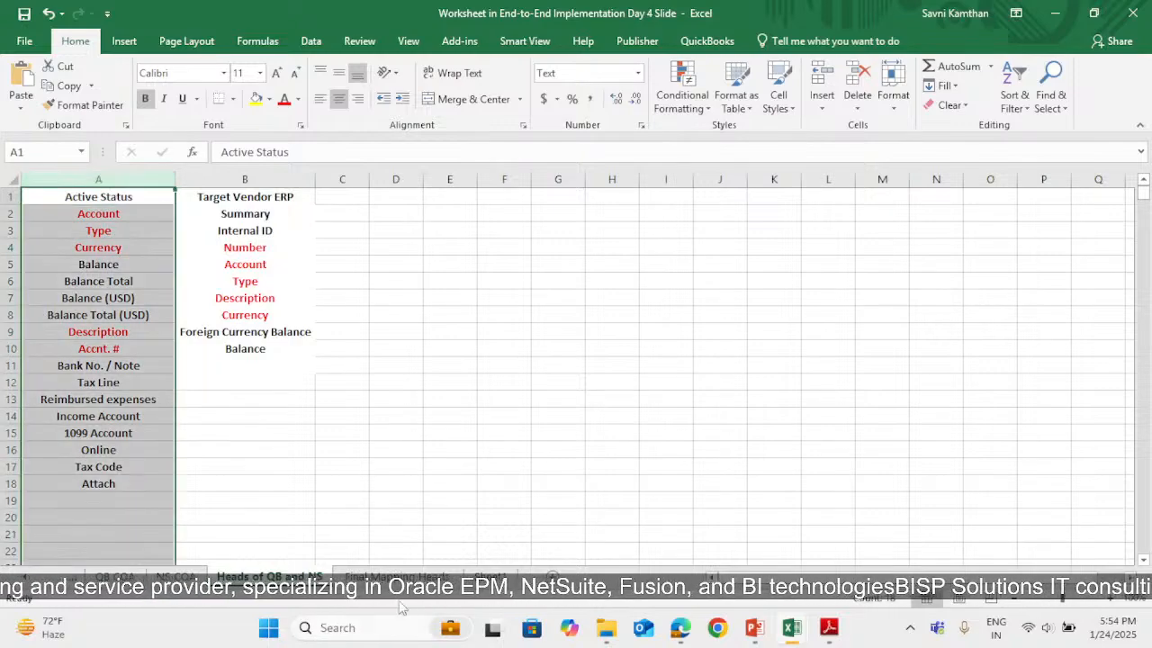
key(ctrl+Page_Up)
key(ctrl+Page_Up)
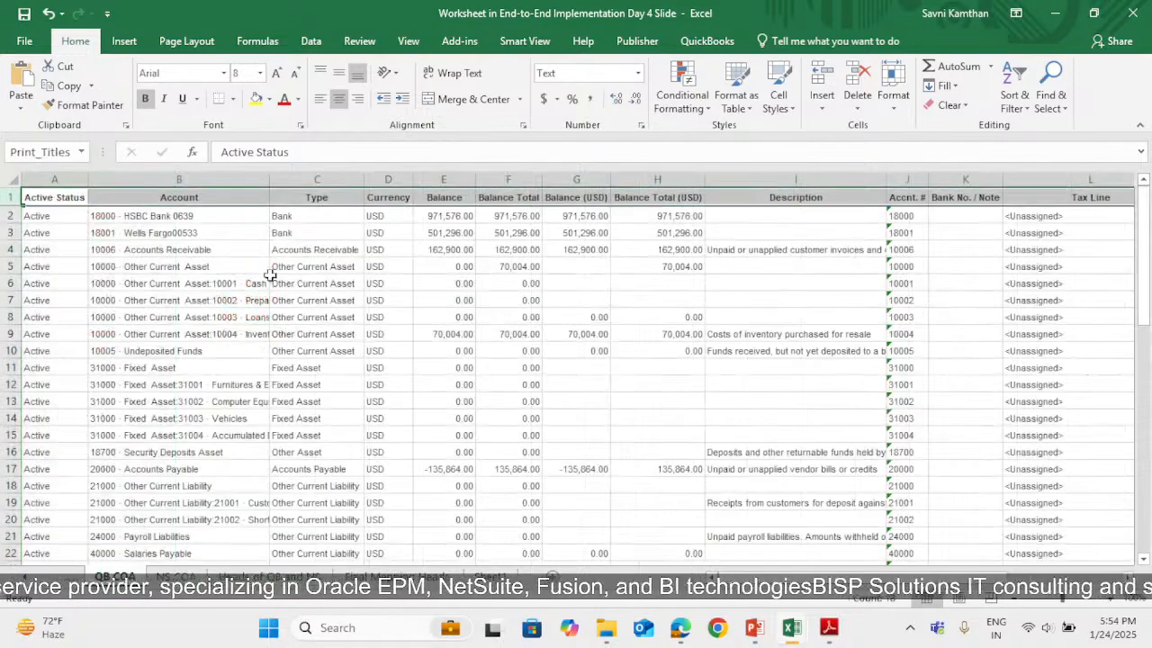
key(ctrl+Page_Down)
key(ctrl+Page_Down)
key(ctrl+Page_Up)
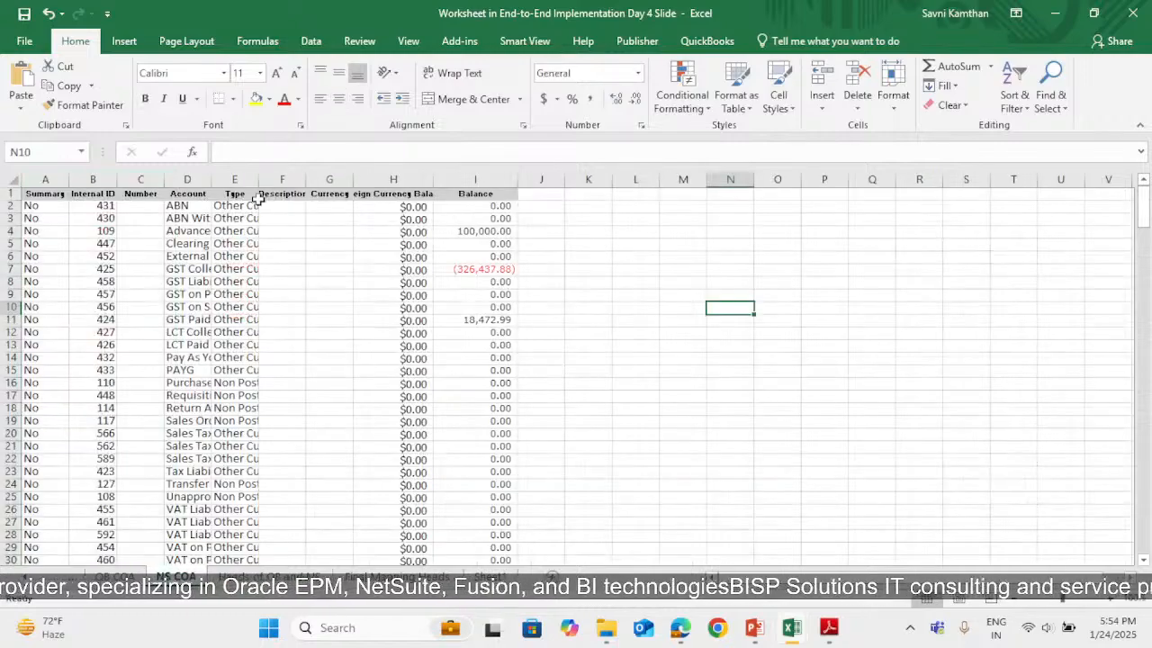
key(ctrl+Page_Down)
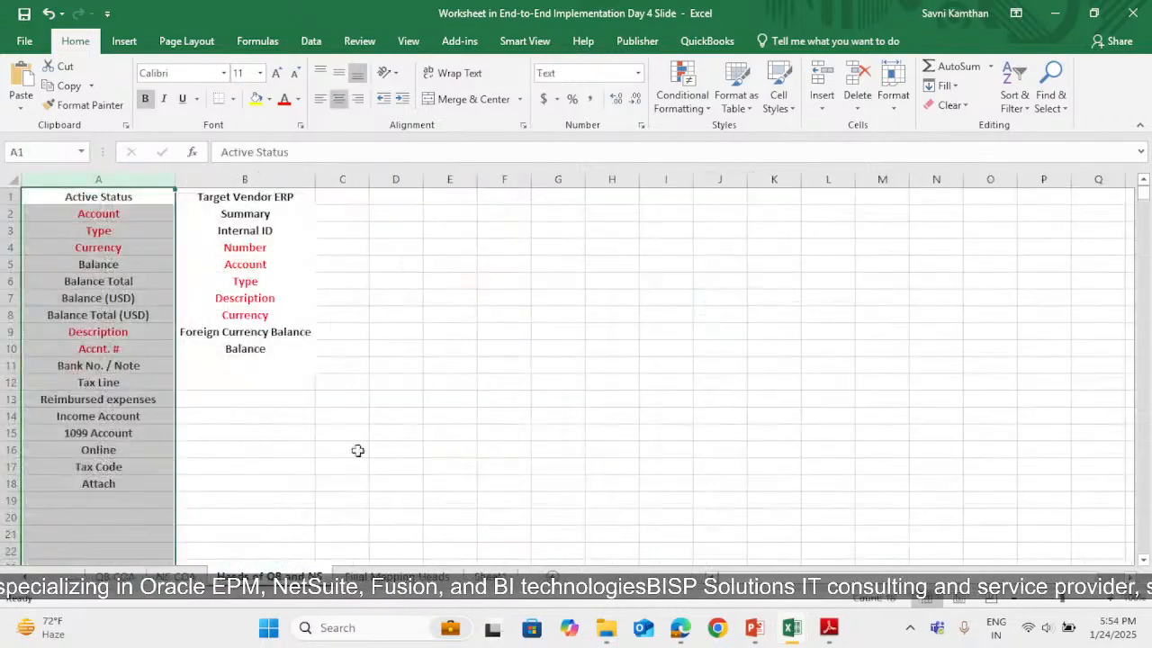
Step: Color the text of cells A1 and B1 (Active Status and Target Vendor ERP) light green on the Heads of QB and NS sheet
click(274, 198)
drag(147, 200, 244, 197)
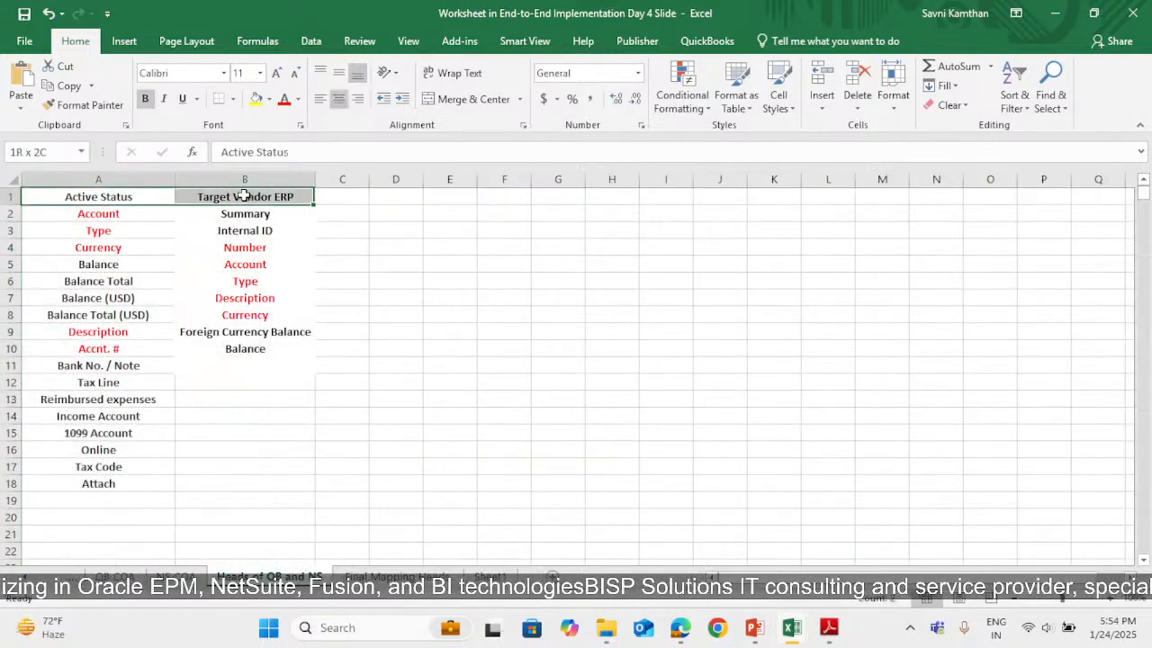
click(297, 99)
click(341, 251)
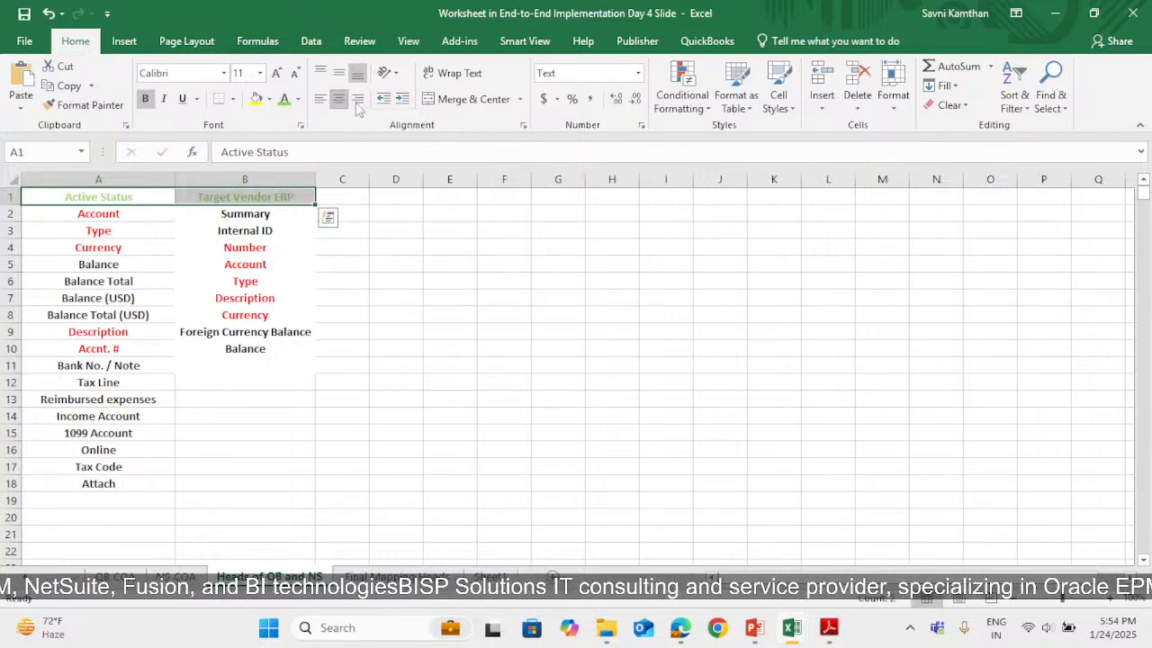
Step: Apply thick outside borders to cells A1:B1, and replace them with all borders
click(232, 99)
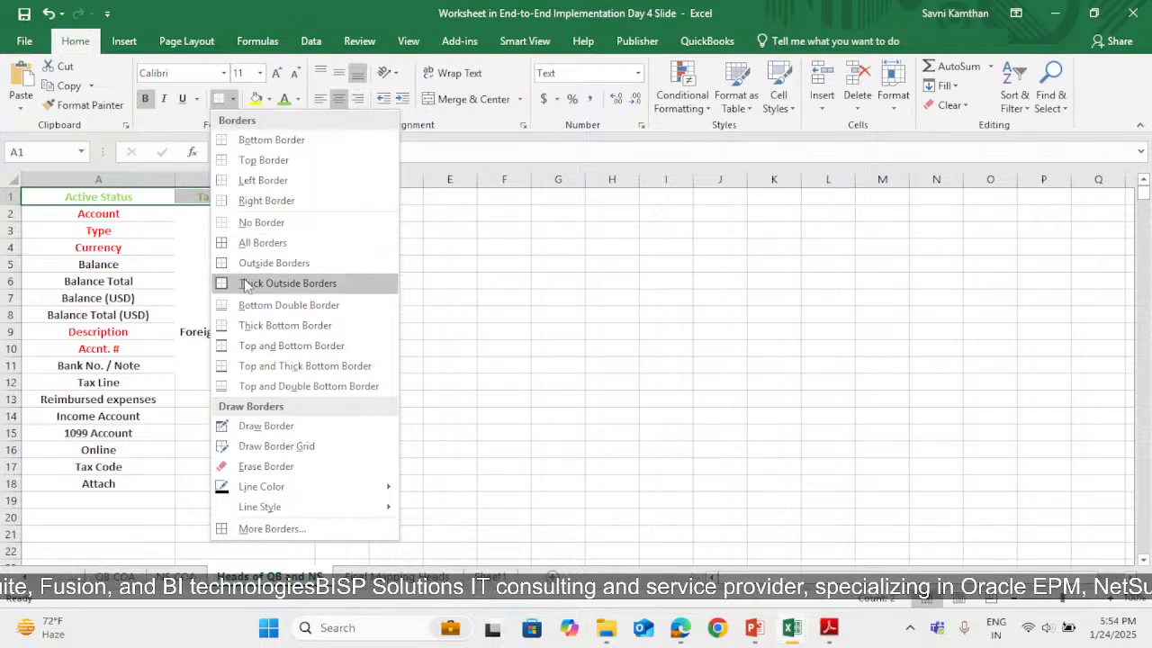
click(241, 282)
click(232, 99)
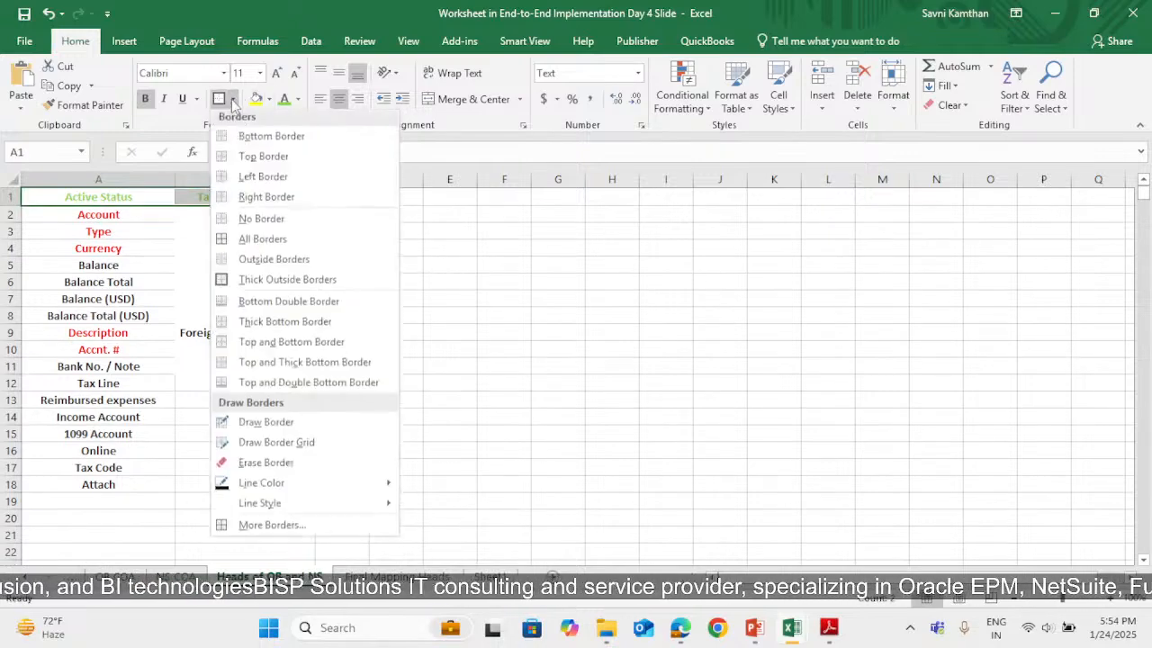
click(252, 222)
click(385, 249)
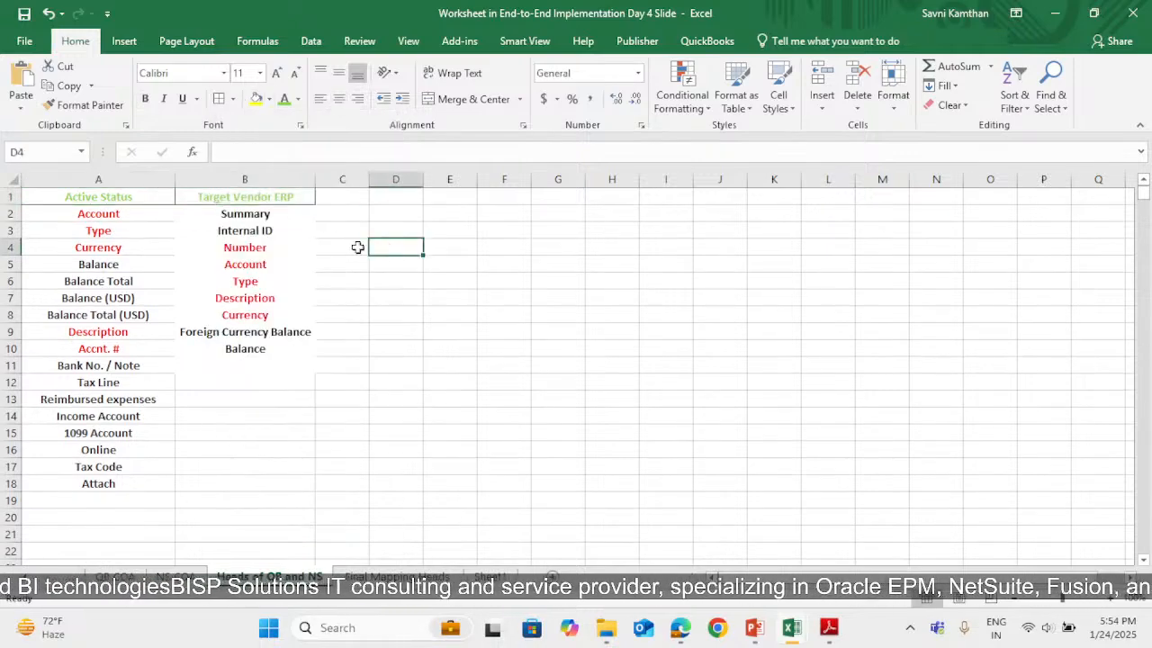
Step: Undo the border and green font changes on cells A1:B1
click(113, 196)
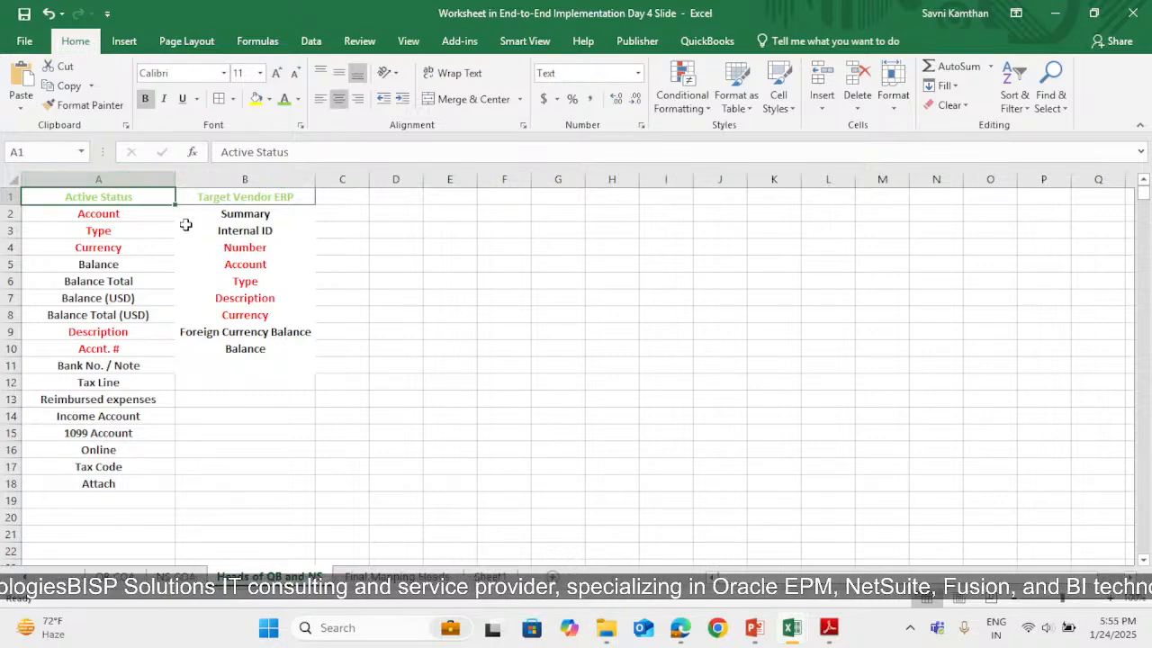
click(60, 13)
click(56, 35)
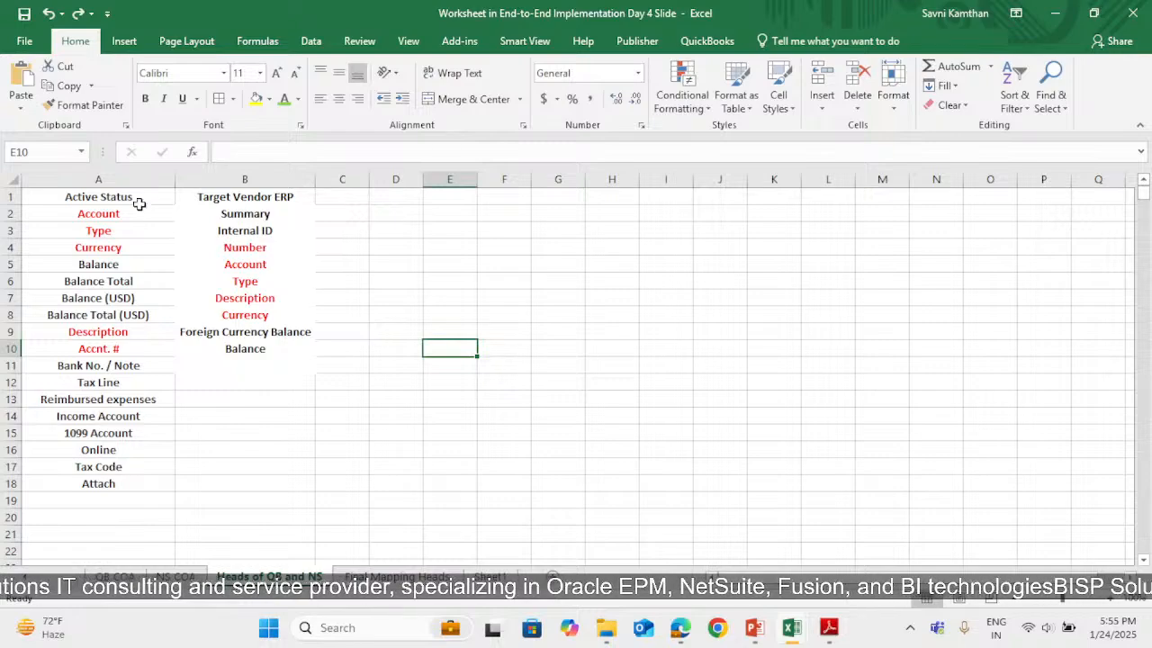
Step: Review the QuickBooks heads in column A from Active Status to Attach, and the Target Vendor ERP heads in column B down to Balance
drag(135, 201, 135, 477)
click(134, 298)
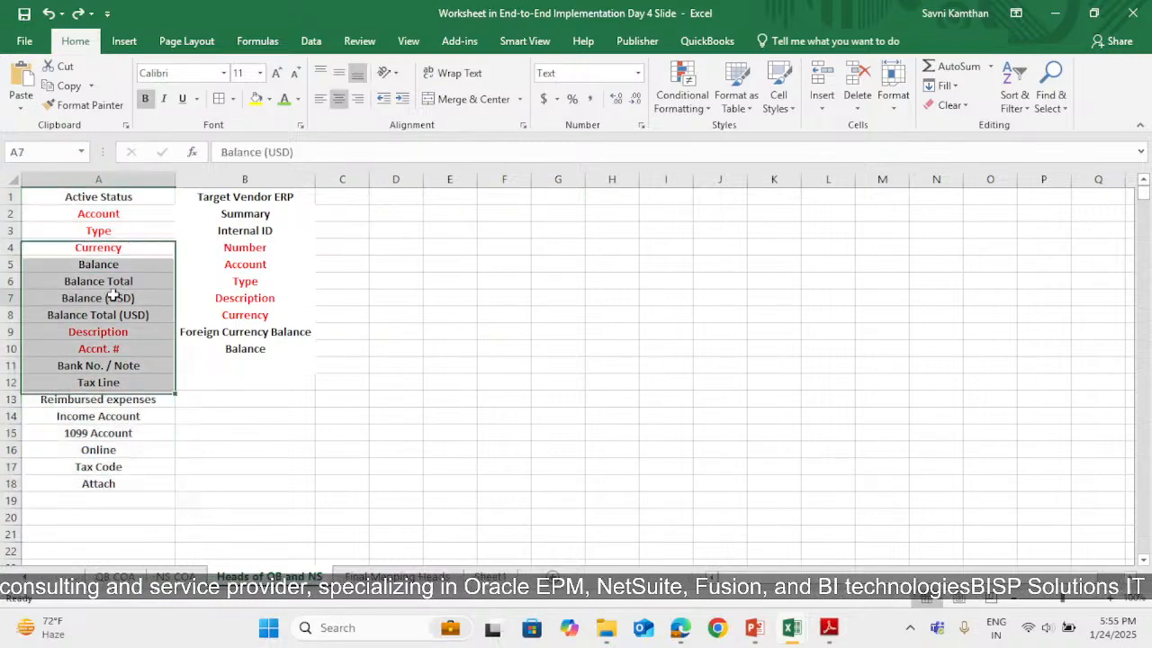
drag(113, 196, 135, 477)
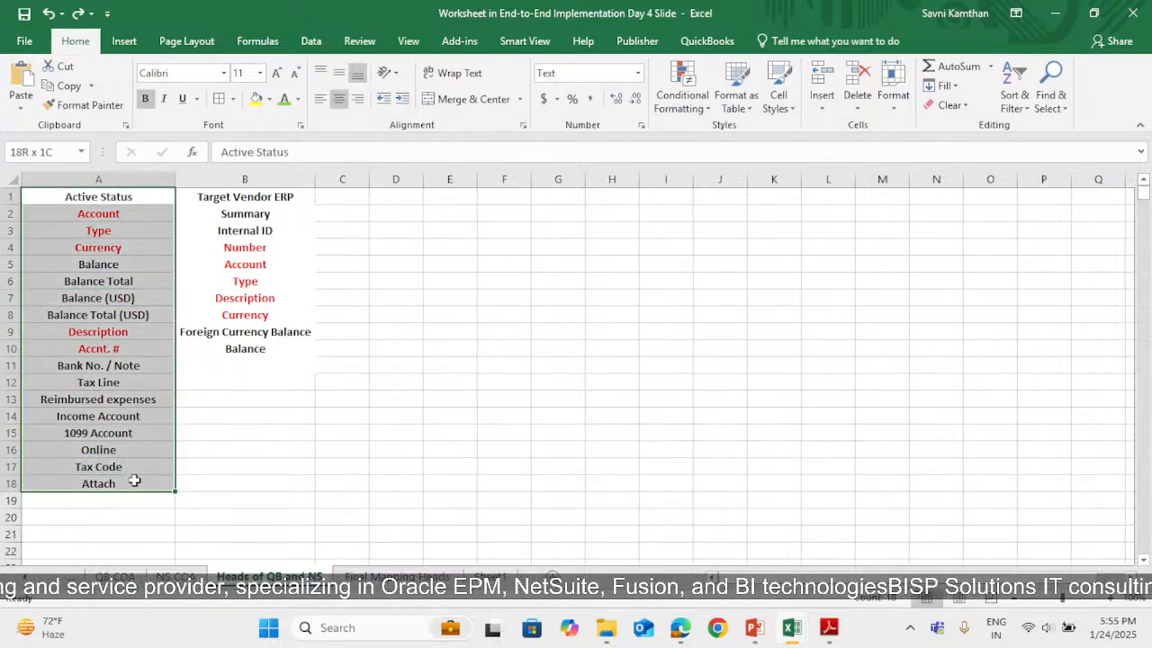
drag(137, 196, 141, 477)
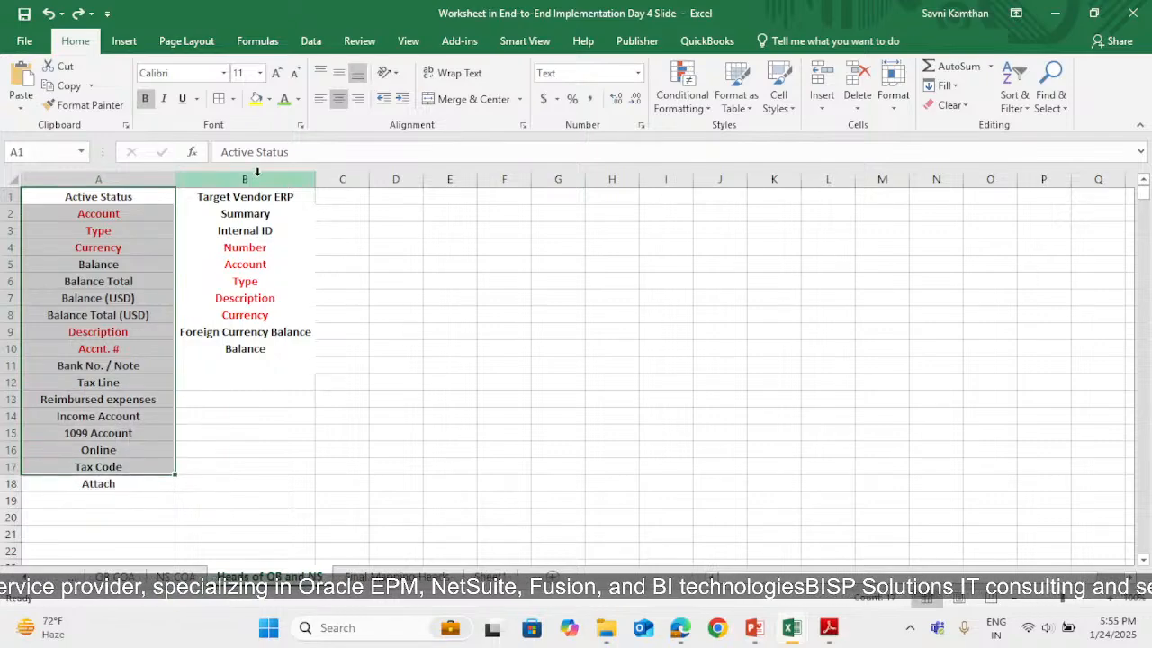
drag(245, 196, 278, 344)
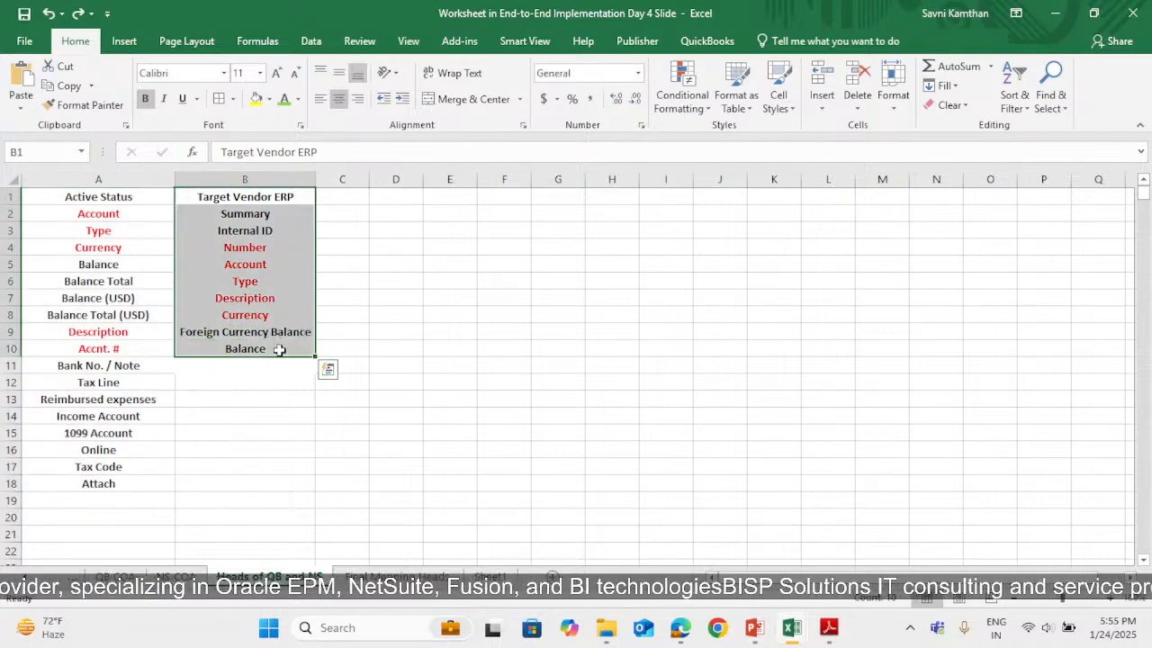
click(329, 297)
drag(261, 213, 256, 361)
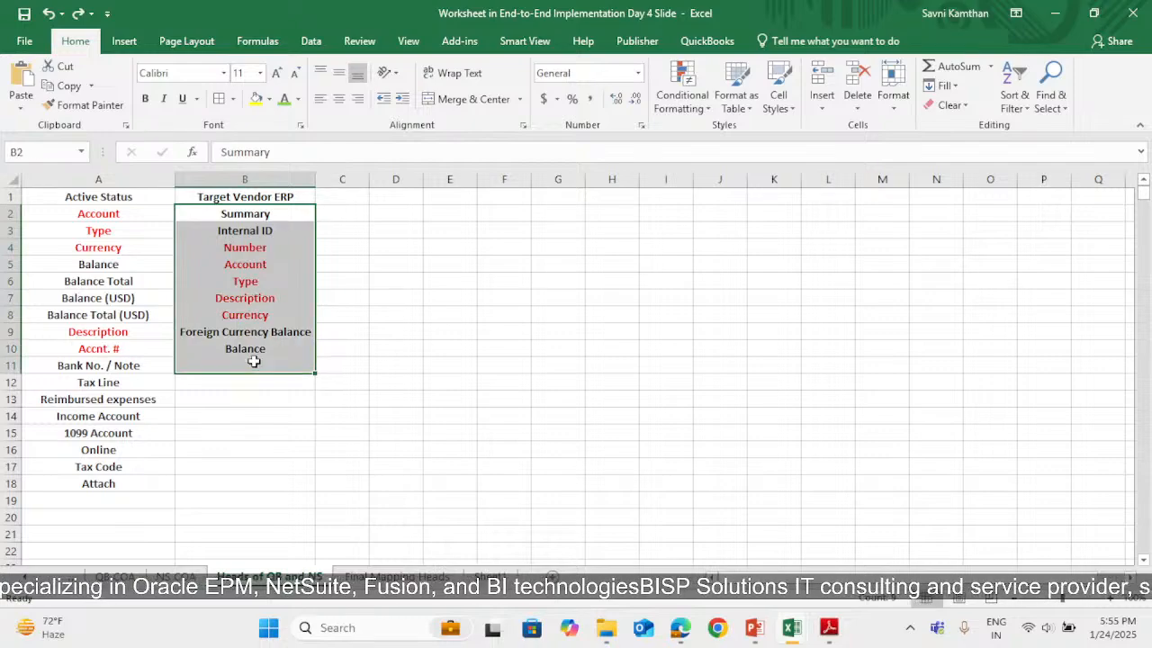
click(358, 348)
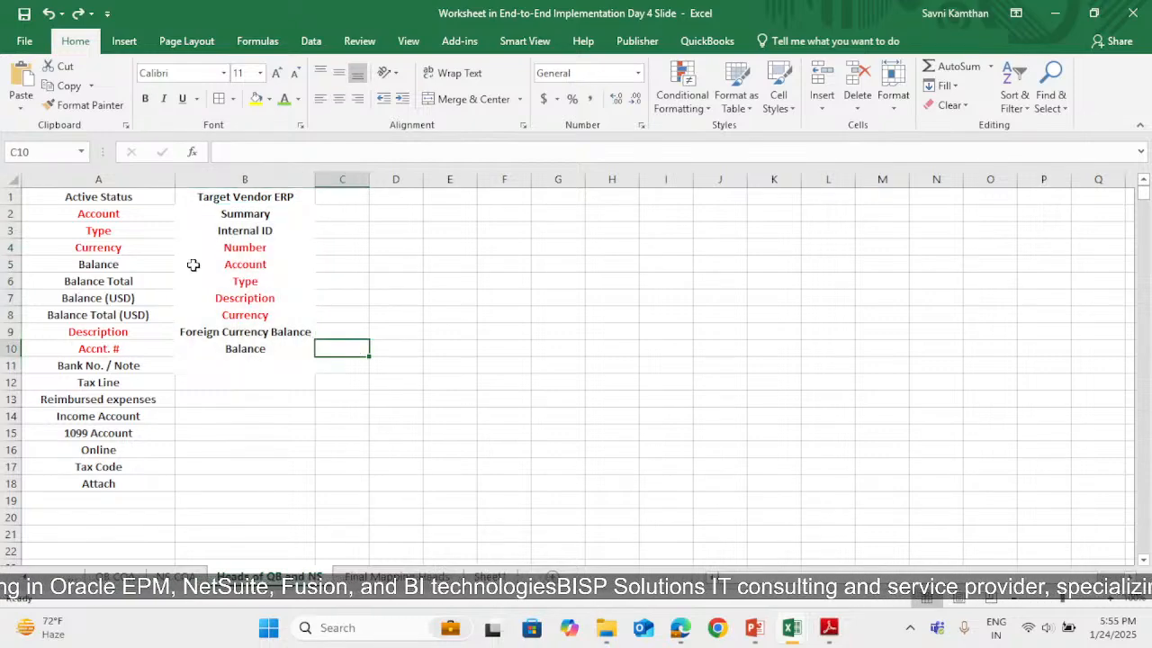
Step: Examine the red Account and Currency heads in column A alongside the Currency and Foreign Currency Balance heads in column B
drag(139, 236, 119, 220)
click(151, 248)
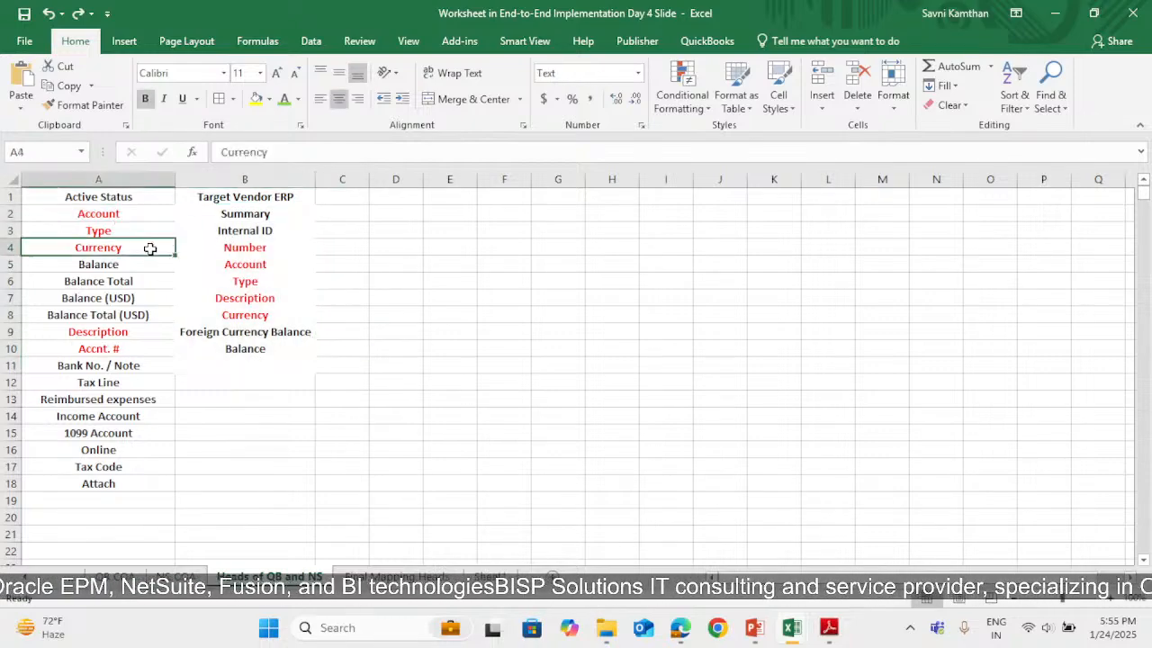
click(113, 217)
click(112, 242)
click(114, 216)
click(122, 245)
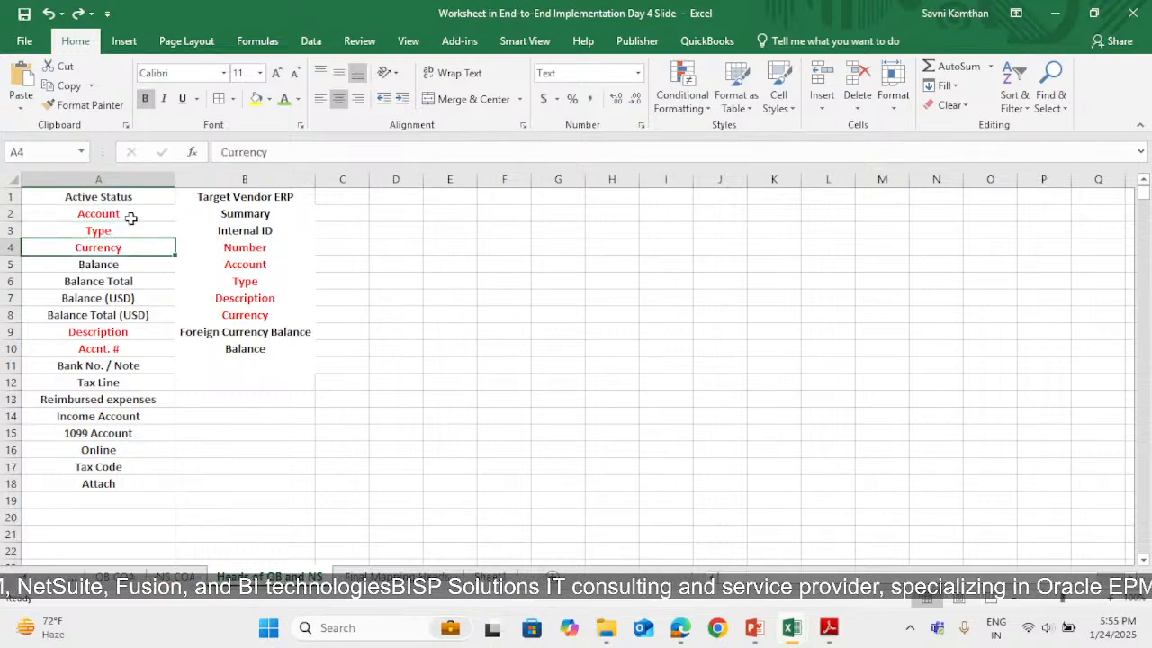
click(138, 213)
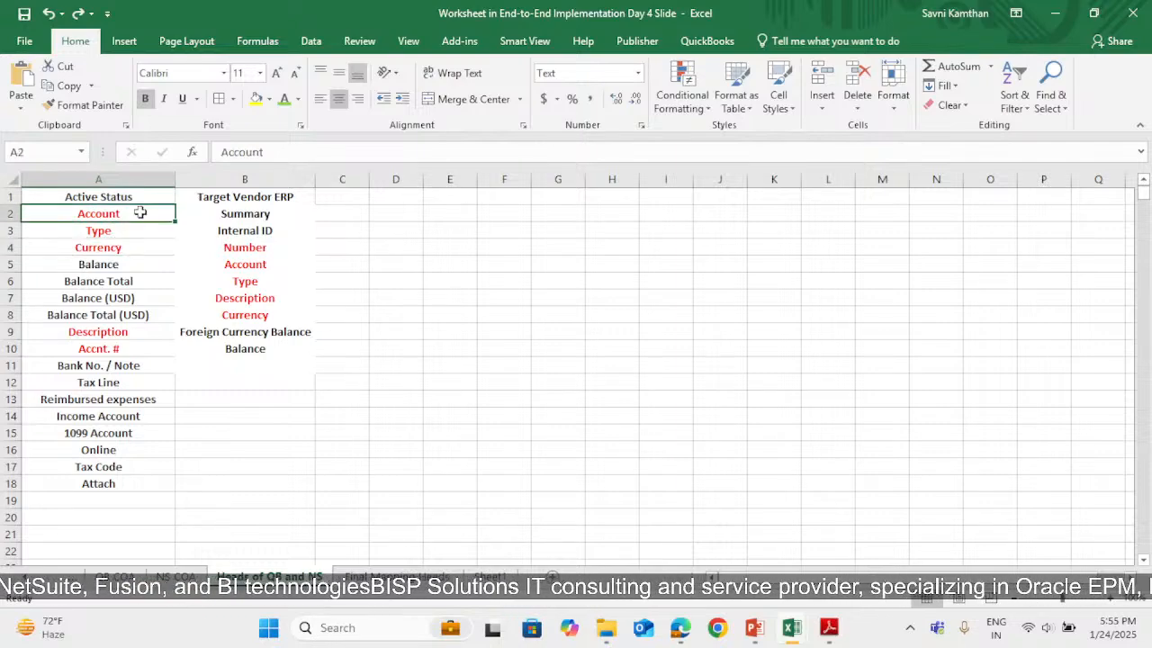
click(259, 312)
click(144, 216)
click(243, 330)
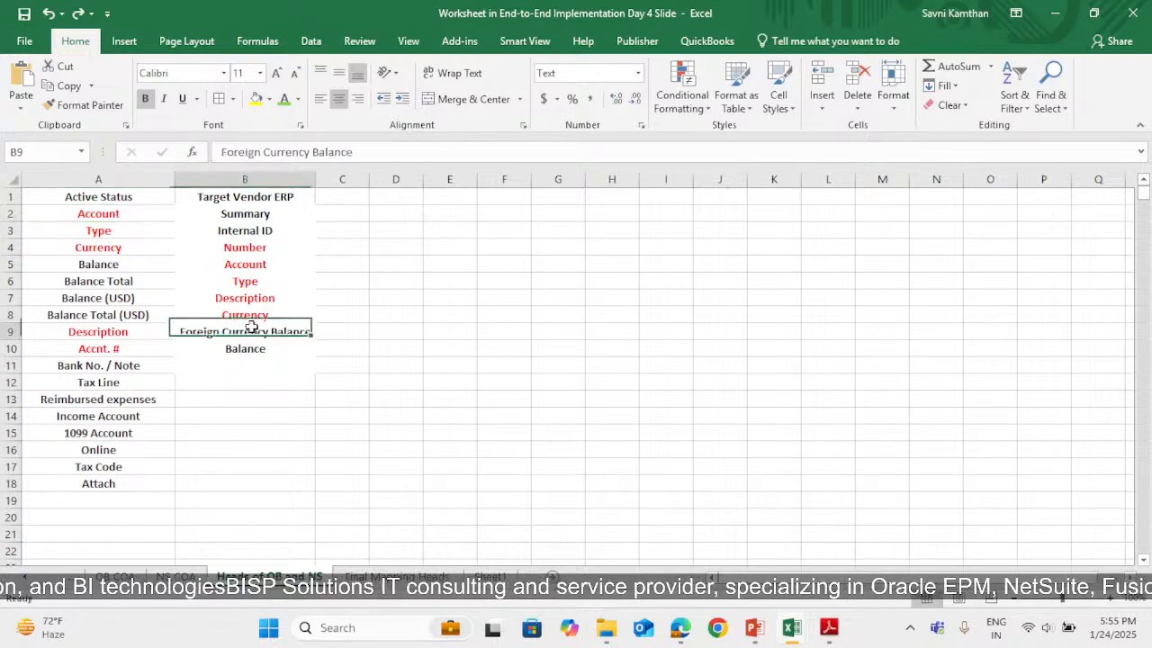
click(126, 213)
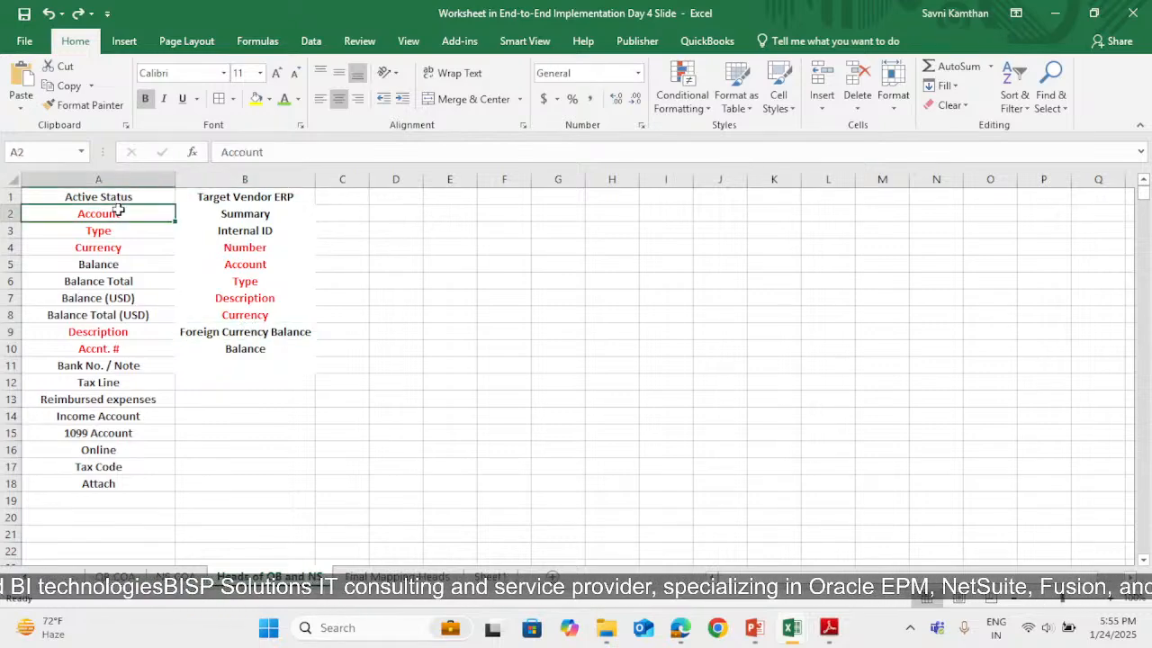
click(251, 309)
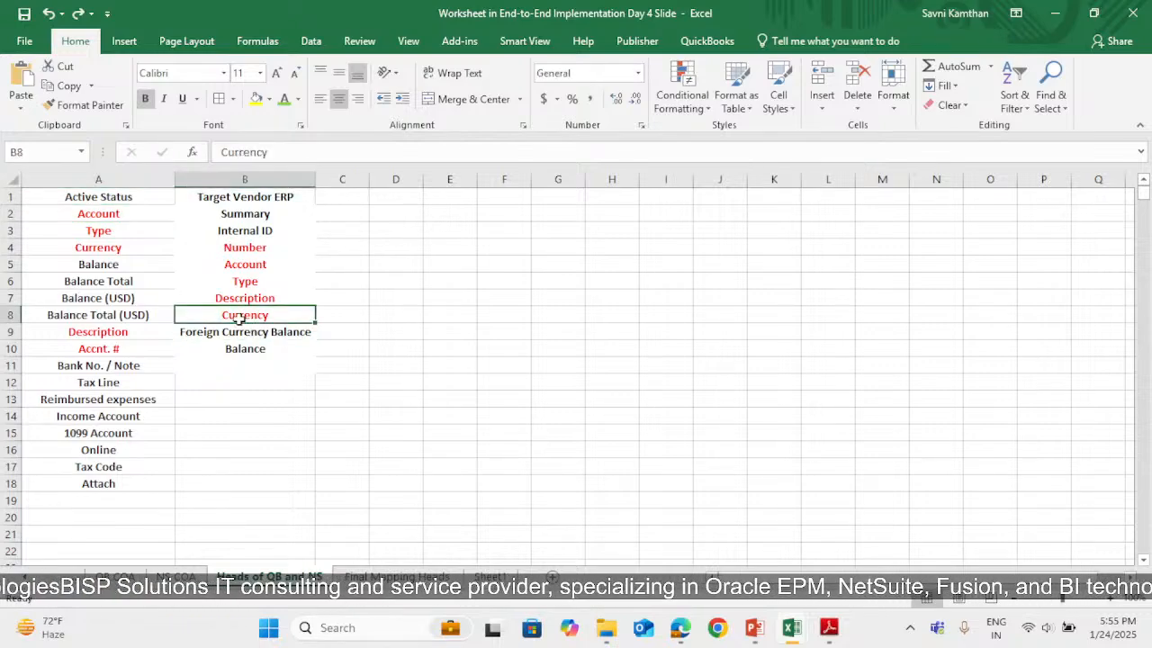
Step: Compare the Account head in A2 with its Account counterpart in B5, and highlight the QuickBooks heads in A2:A10
click(150, 221)
click(260, 267)
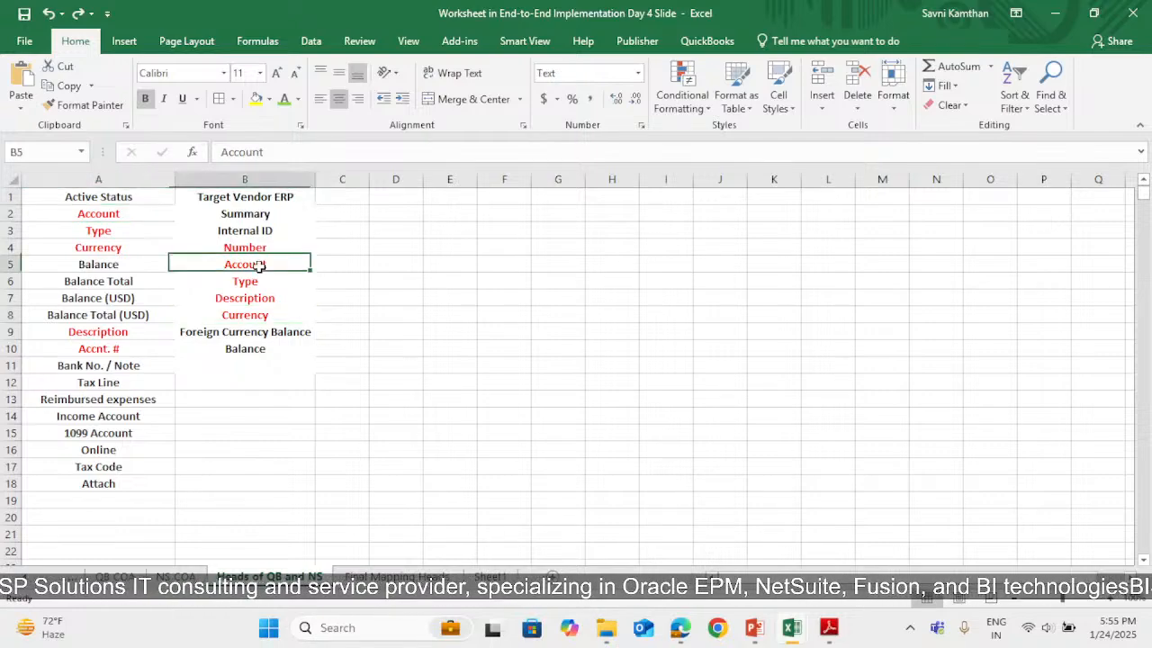
click(165, 211)
click(261, 267)
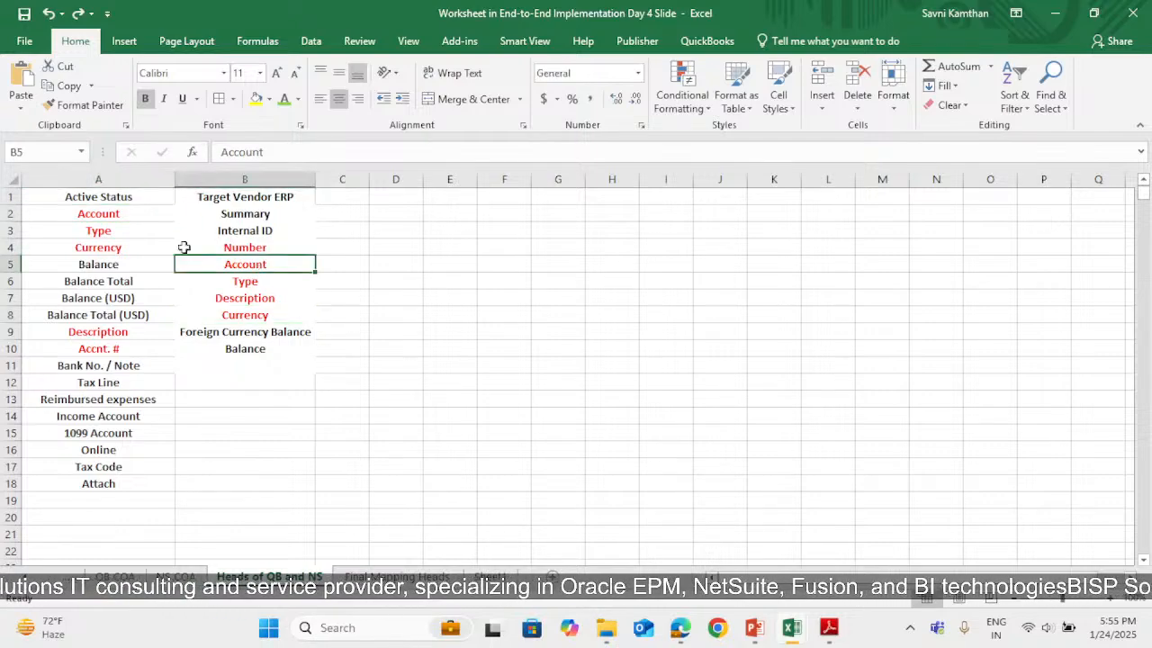
click(132, 213)
click(232, 267)
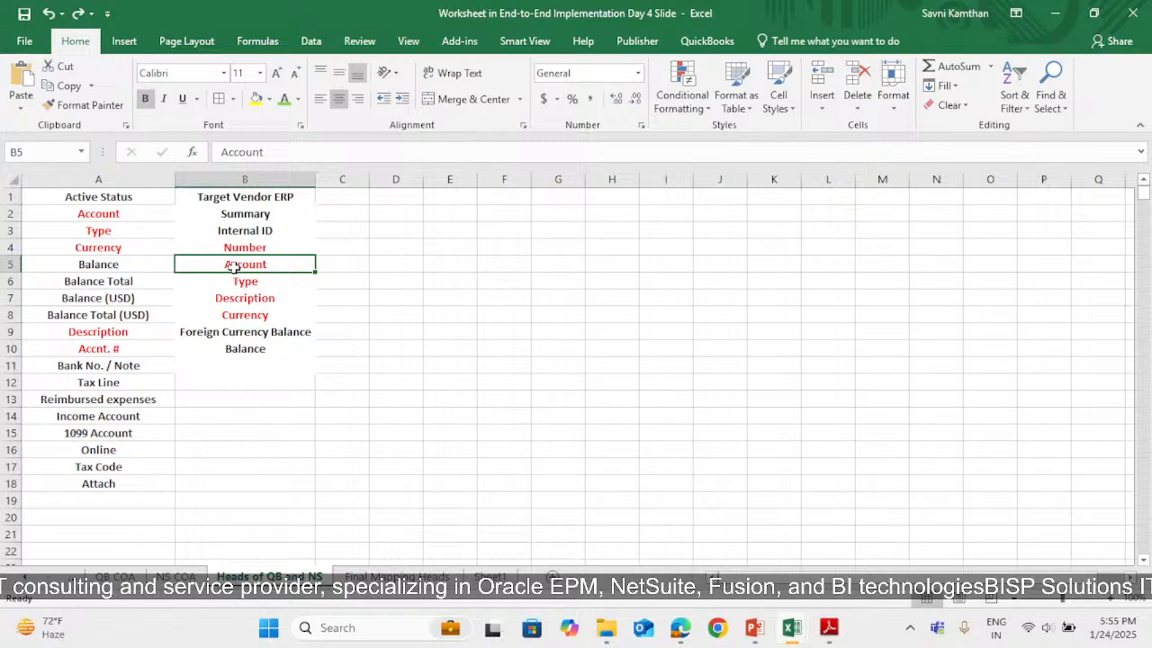
click(154, 219)
click(228, 268)
click(156, 218)
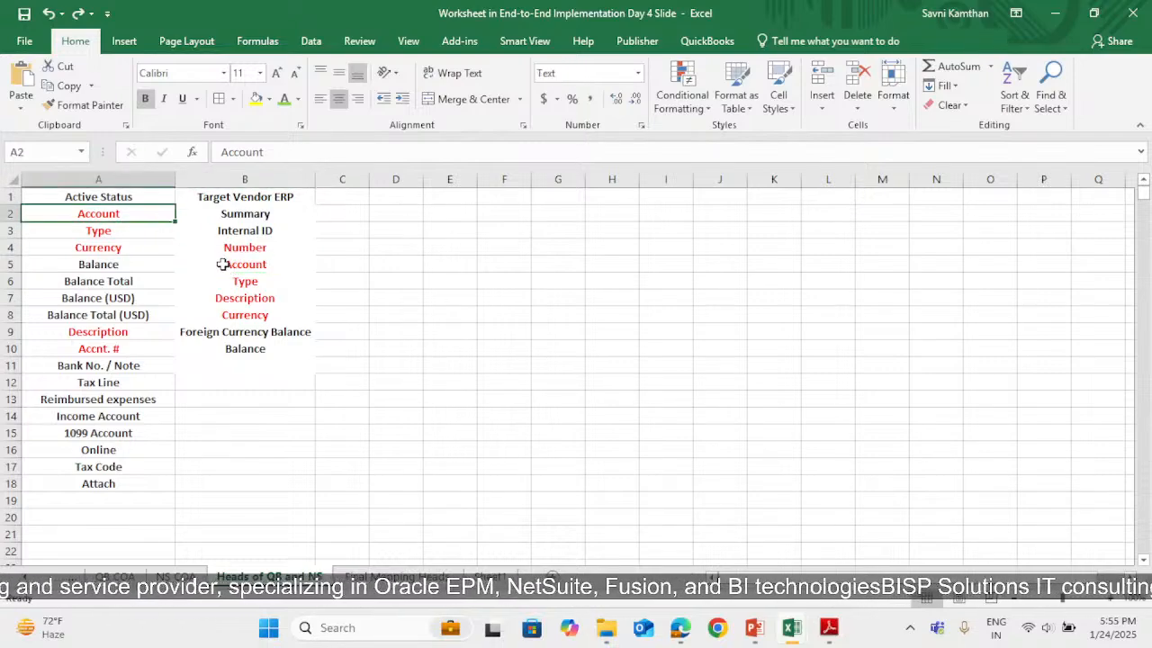
click(225, 263)
click(135, 212)
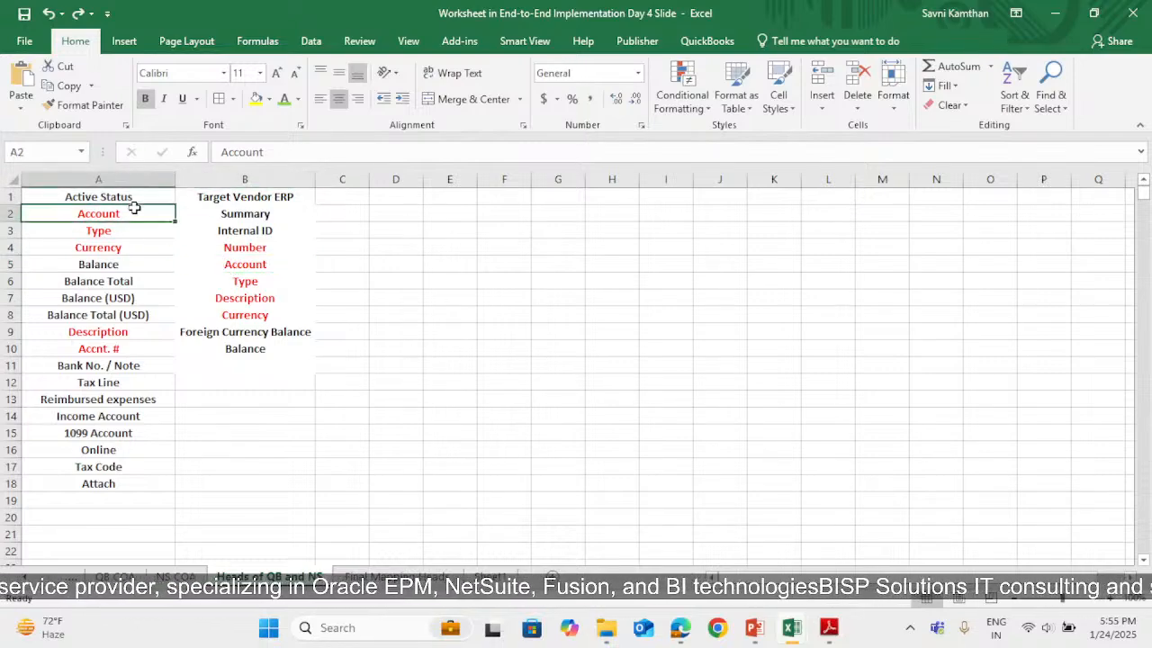
click(232, 261)
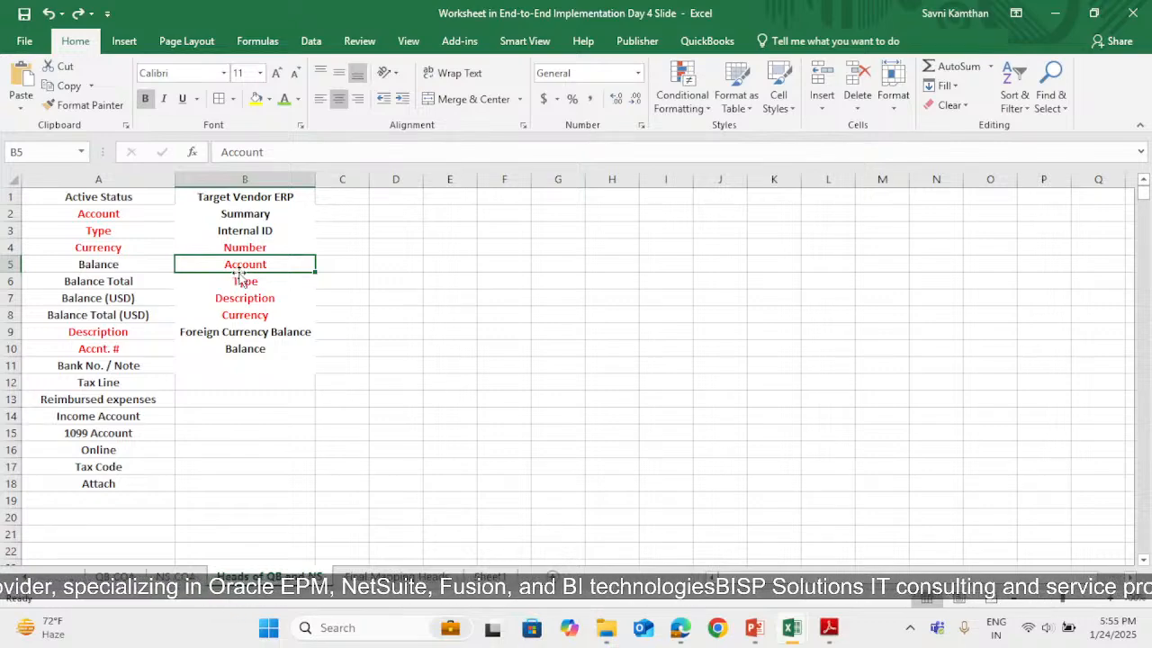
drag(128, 220, 141, 350)
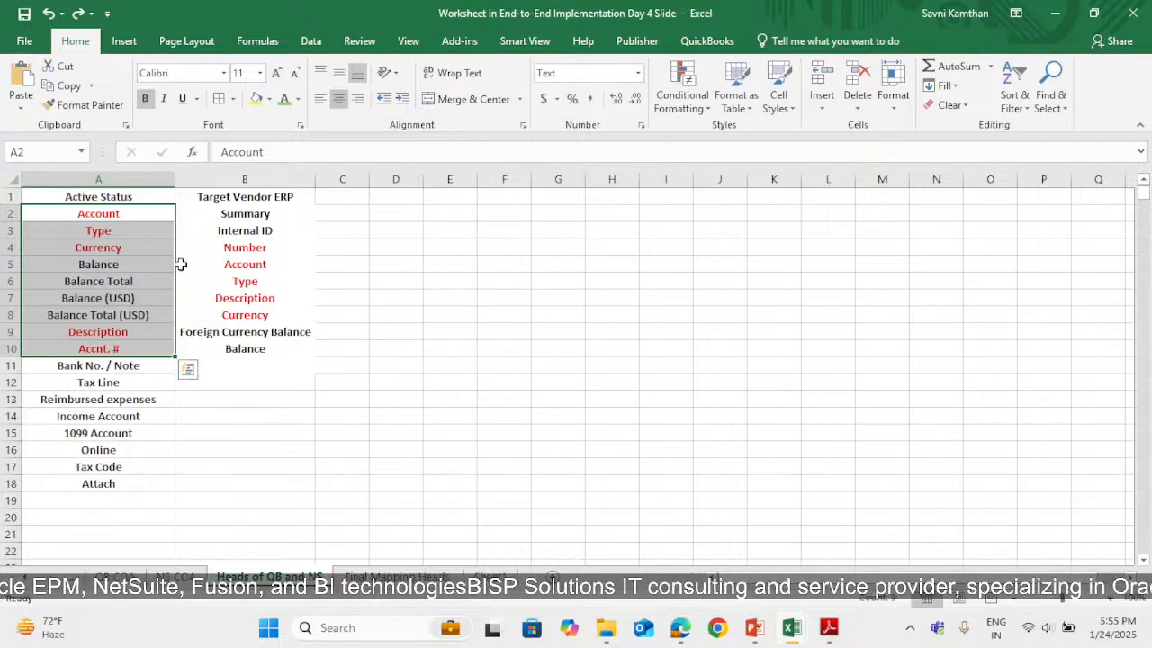
Step: Highlight the Target Vendor ERP heads in B4:B8, and review the Source QB and Target NS pairs in A1:B7 of the Final Mapping Heads sheet
click(243, 227)
drag(257, 249, 259, 317)
click(397, 575)
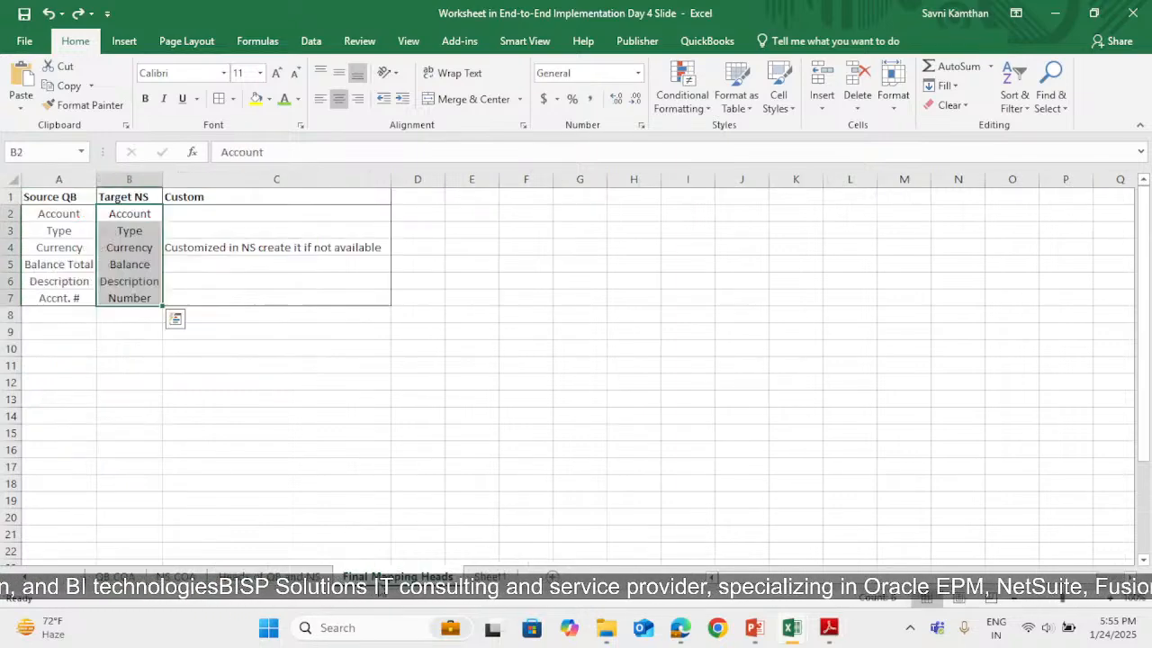
click(129, 331)
drag(51, 199, 135, 298)
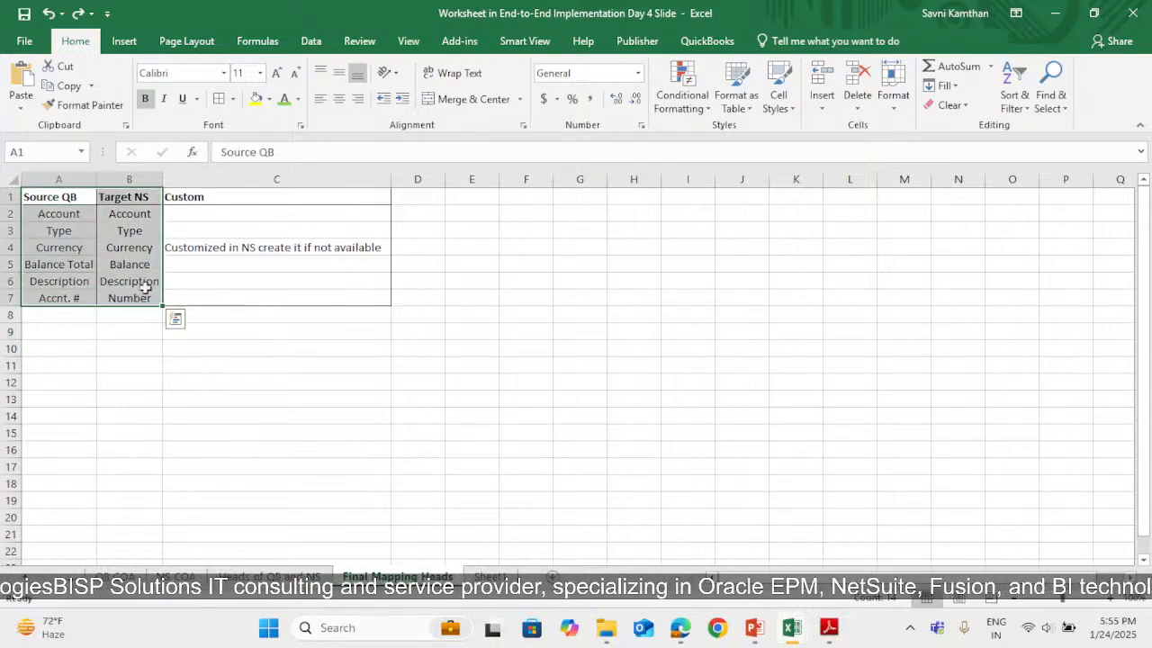
click(131, 329)
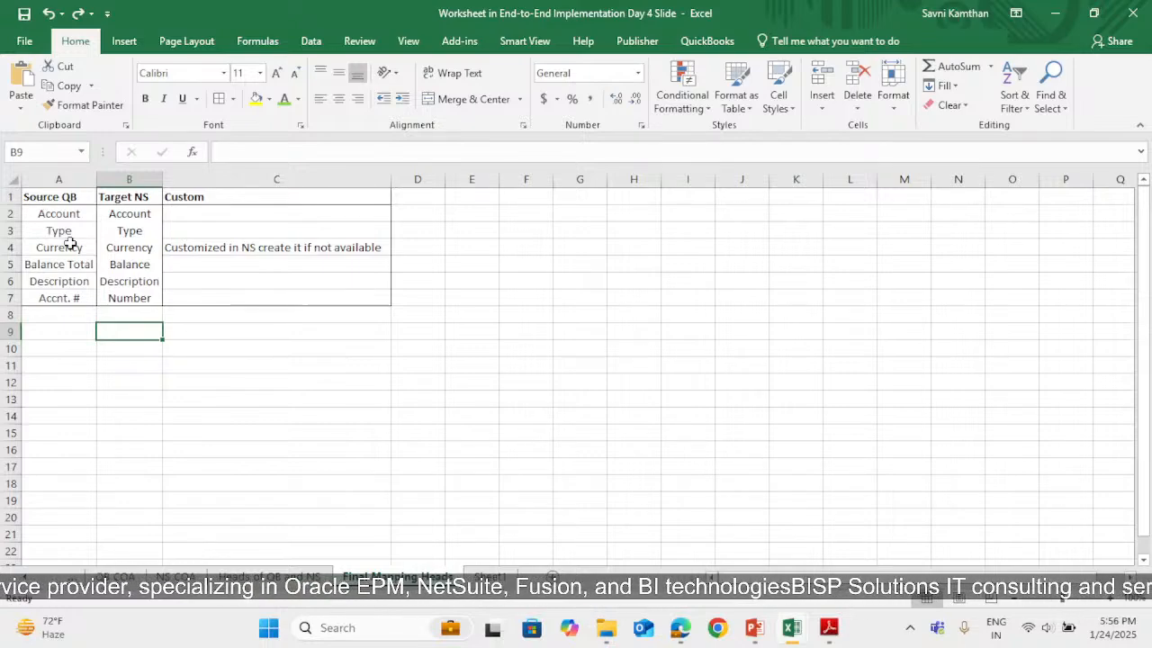
Step: Check the column heads of the QB COA sheet against the mapped head pairs in A2:B7 of the Final Mapping Heads sheet
click(130, 575)
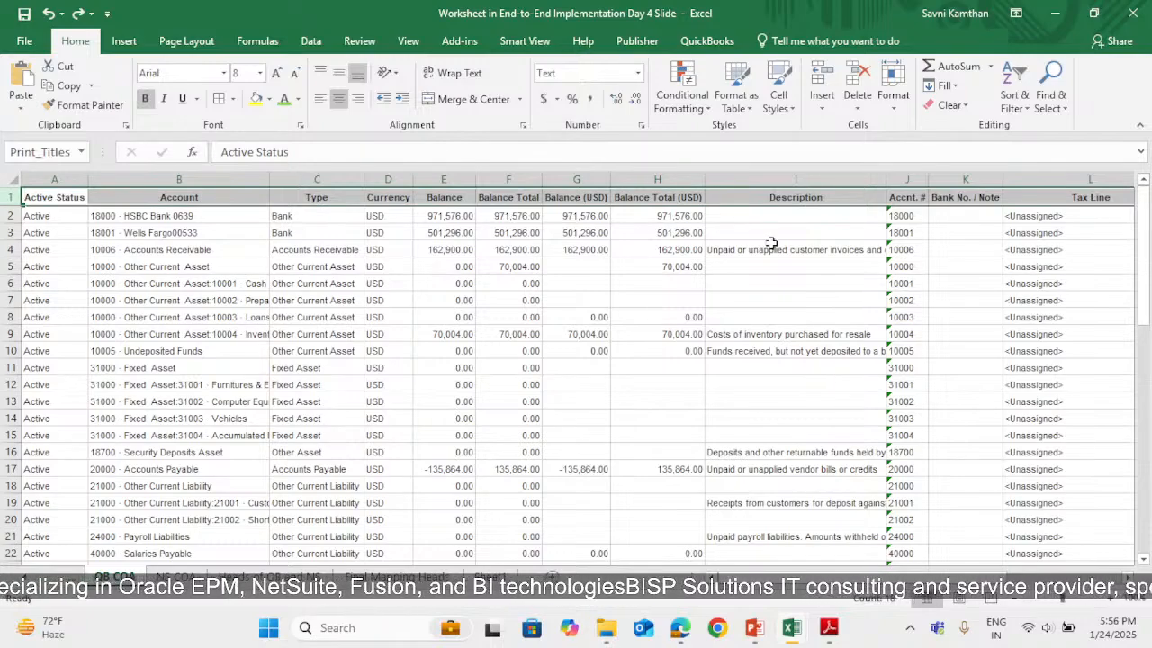
click(395, 576)
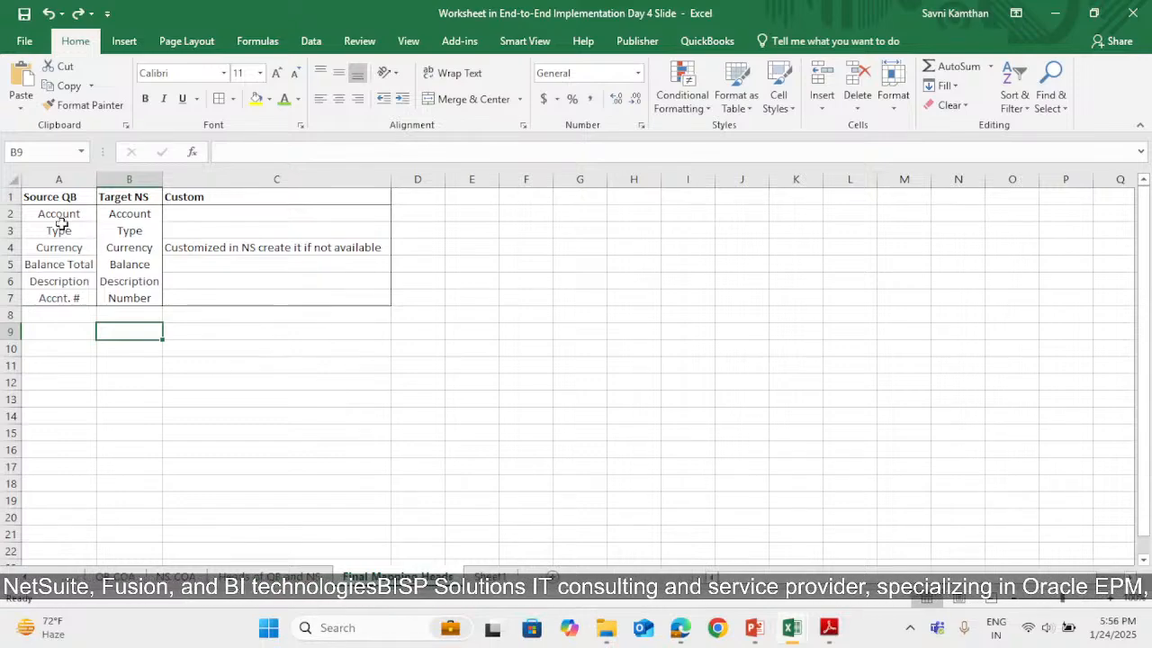
drag(60, 217, 152, 301)
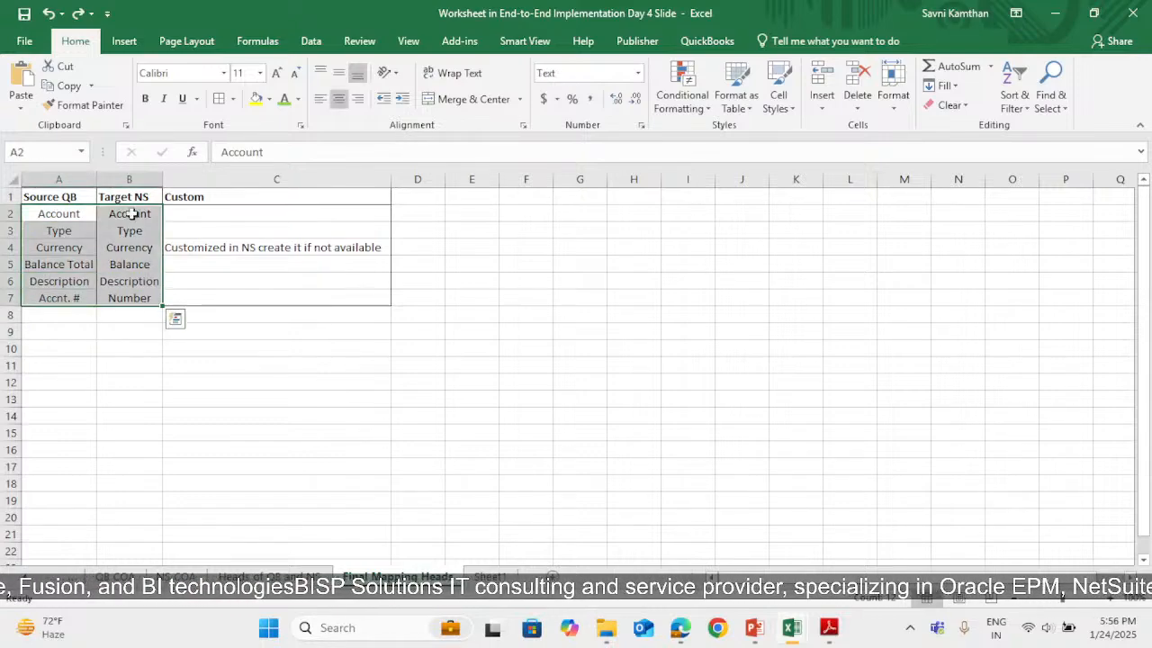
click(221, 399)
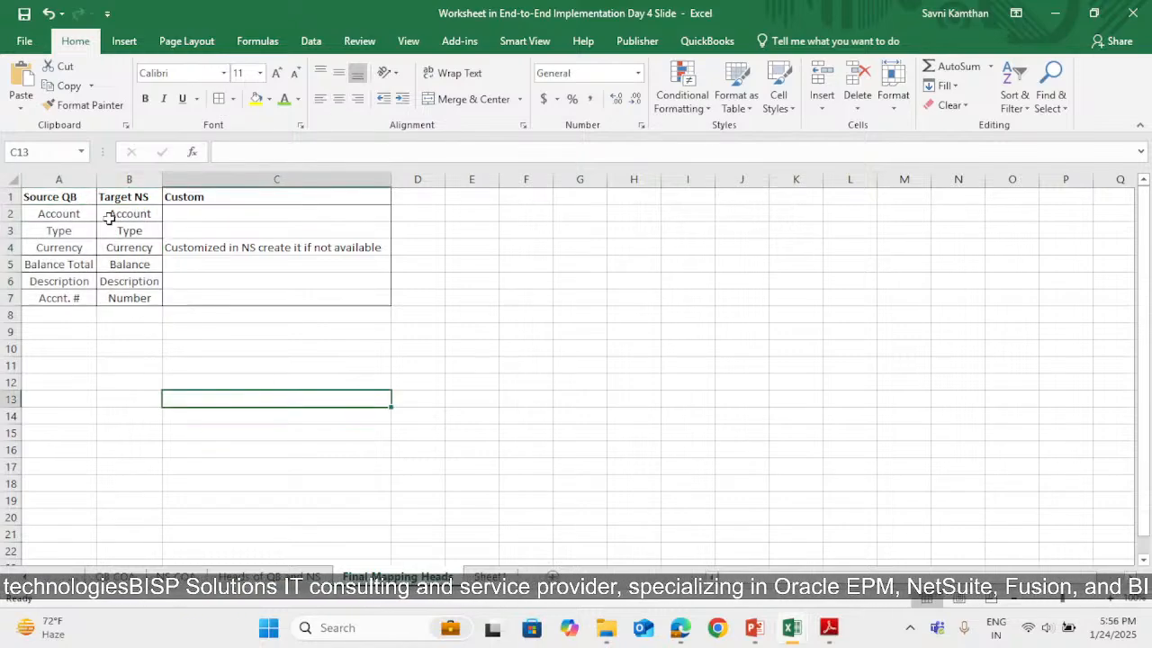
Step: Examine the Target NS heads in column B and the Custom column's note for the Currency head in C4
drag(108, 216, 128, 288)
click(228, 292)
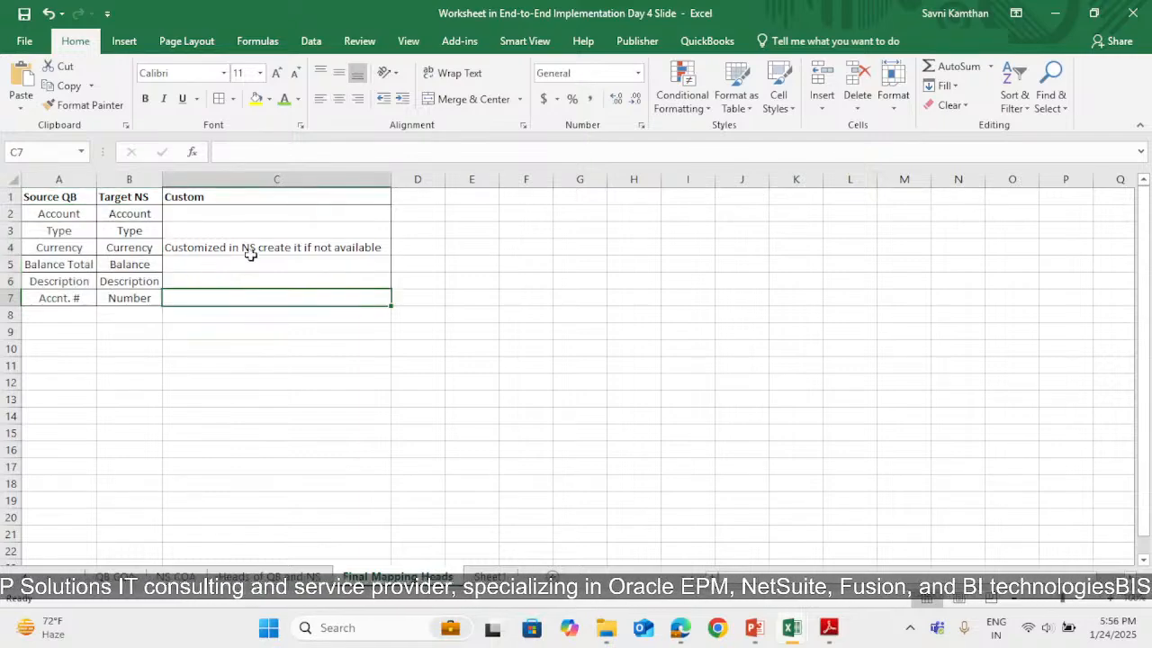
click(247, 250)
click(243, 281)
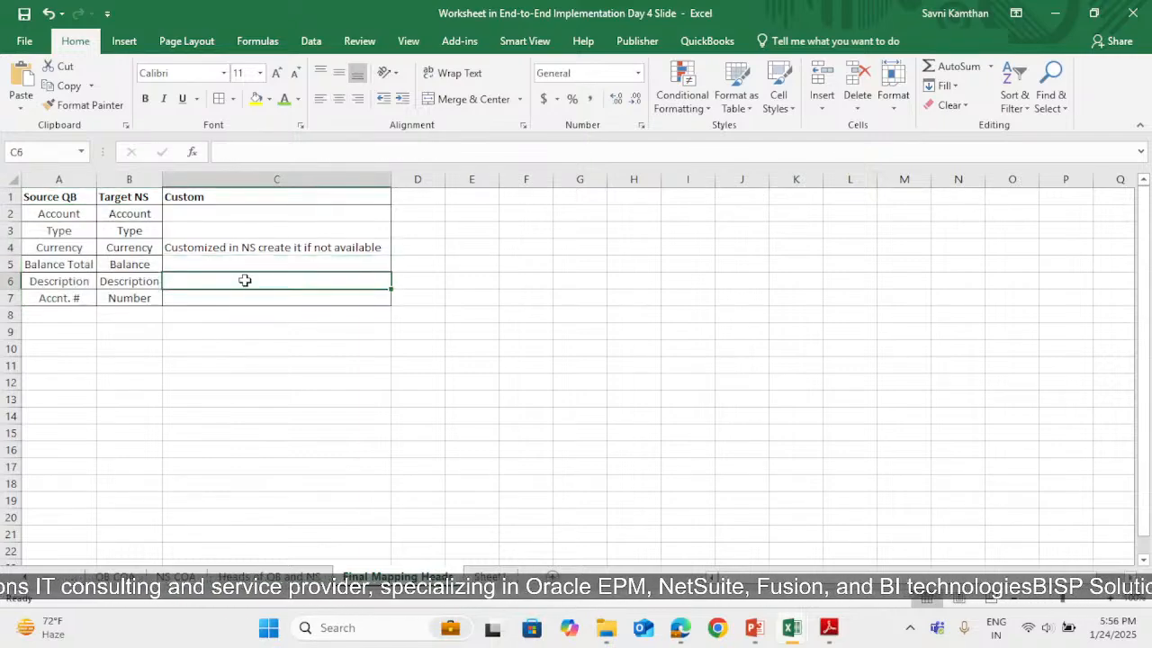
click(240, 253)
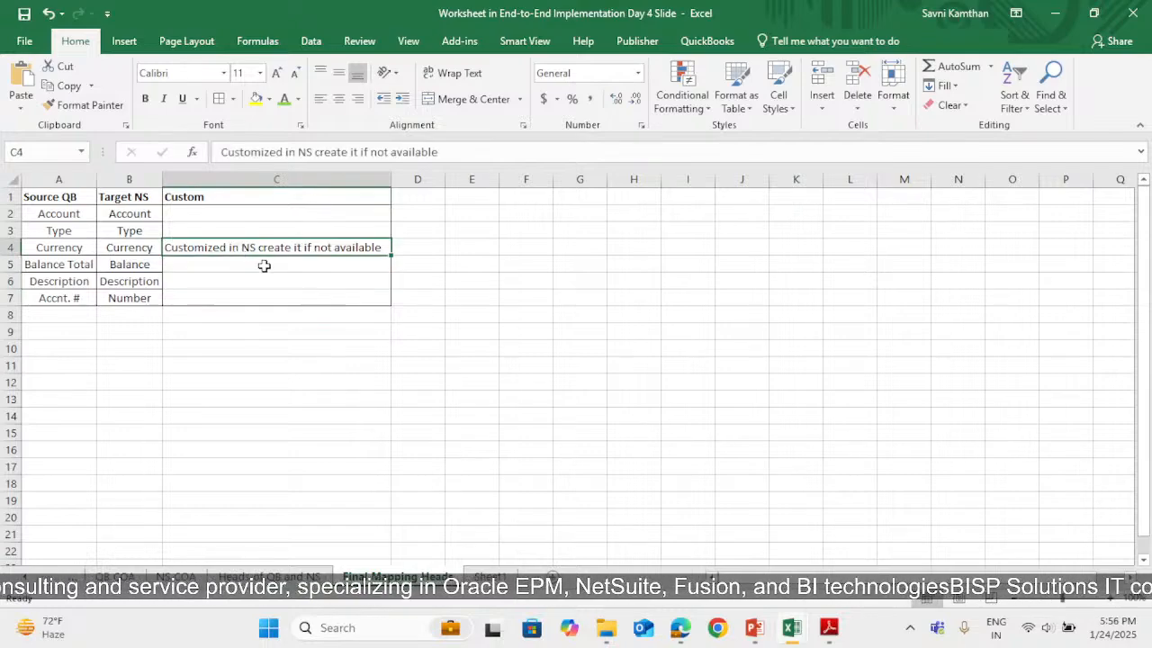
click(264, 265)
click(230, 243)
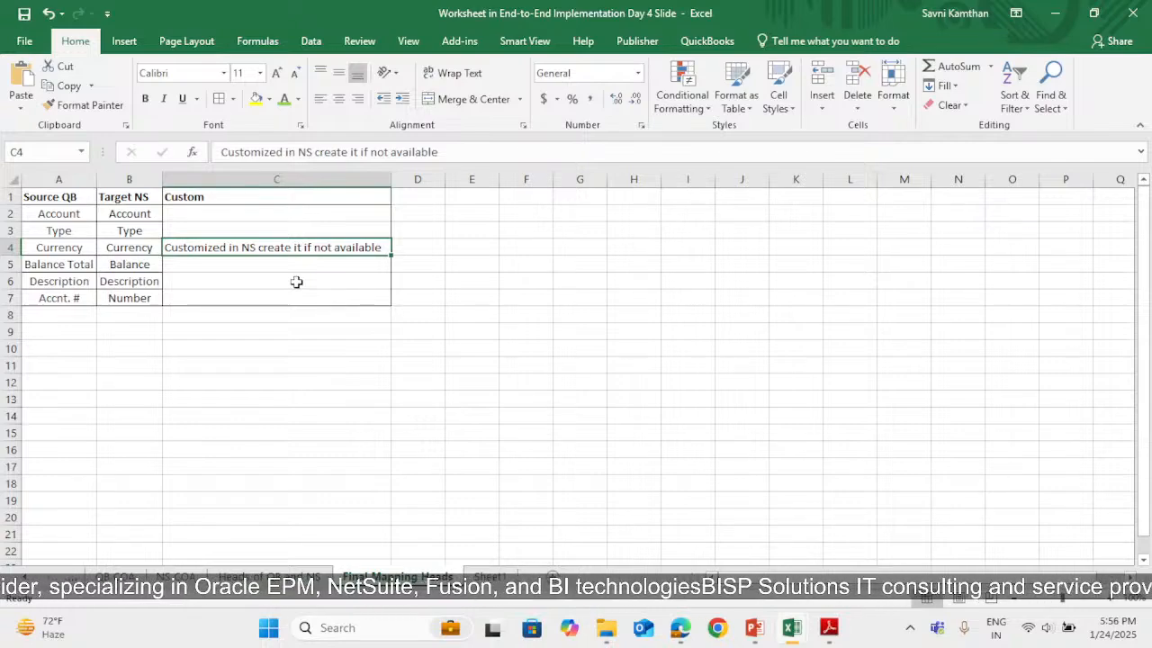
Step: Switch to the End-to-End Implementation Day 4 Slide deck in PowerPoint and show slide 42, Clean and Optimize the COA
key(alt+Tab)
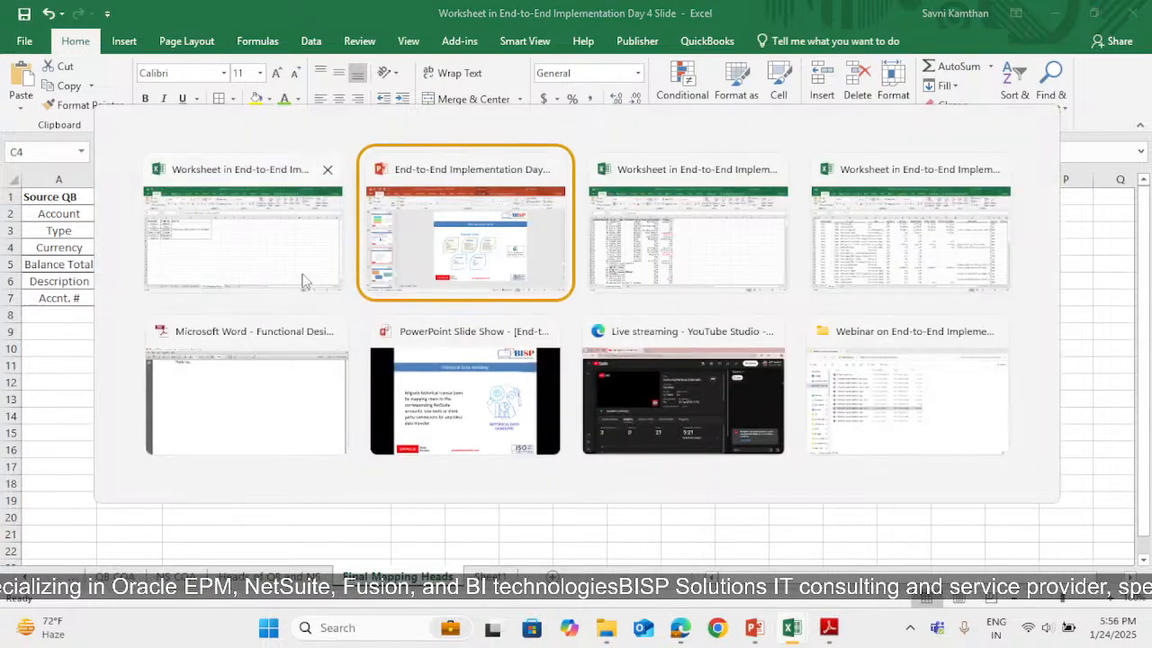
scroll(280, 393, down, 1)
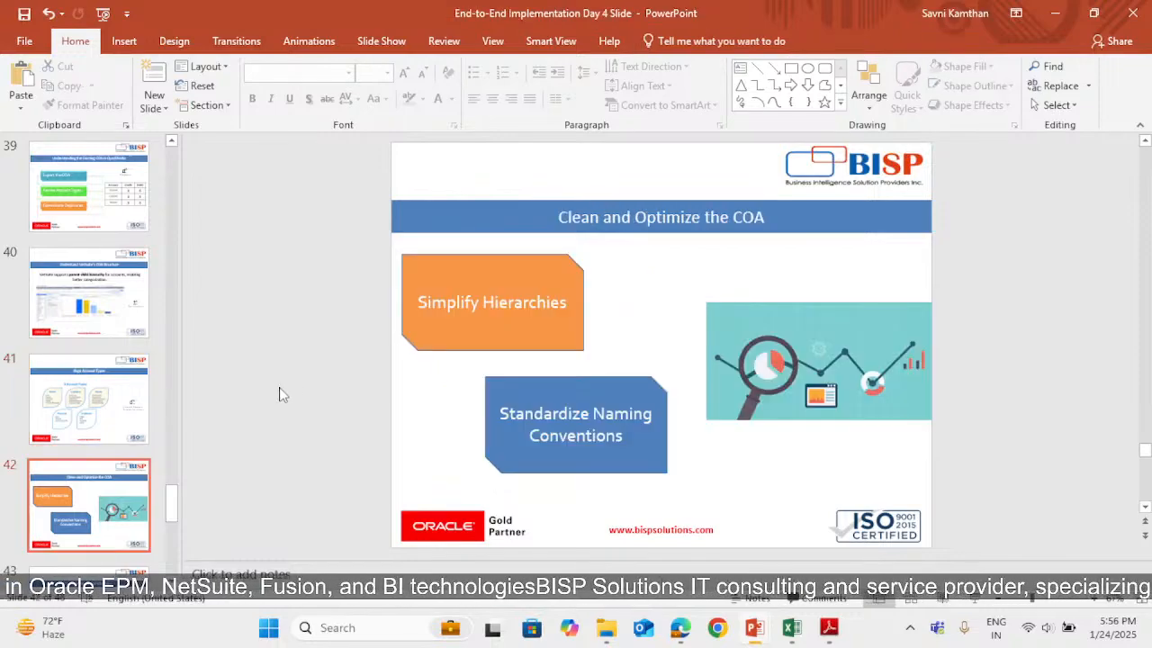
scroll(126, 476, down, 3)
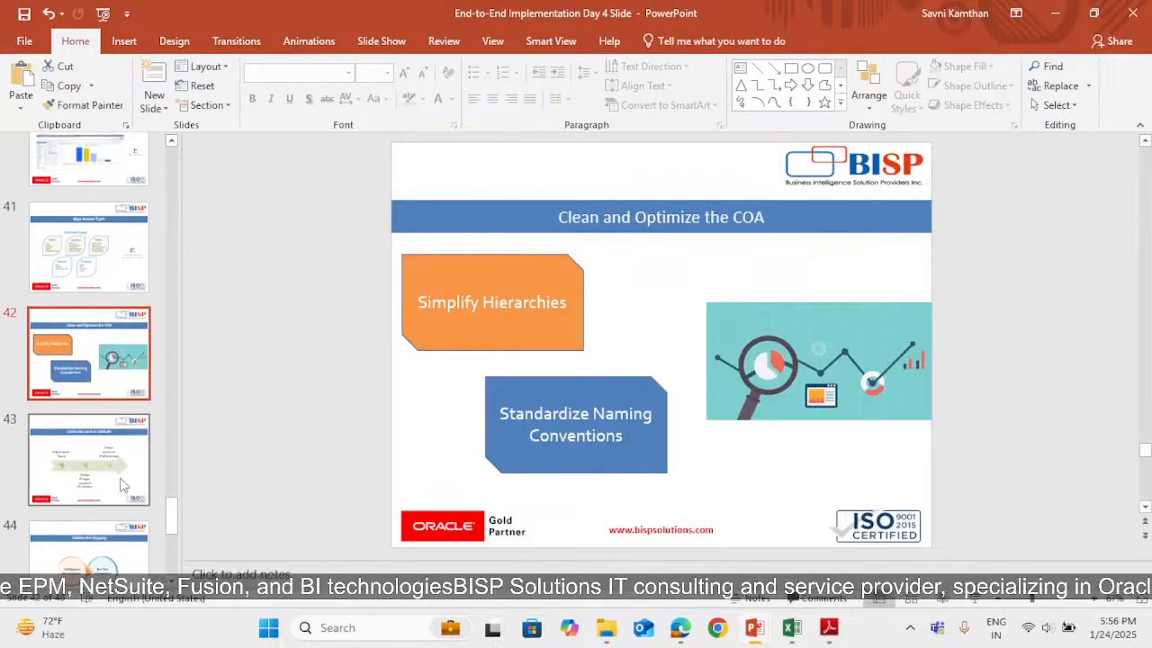